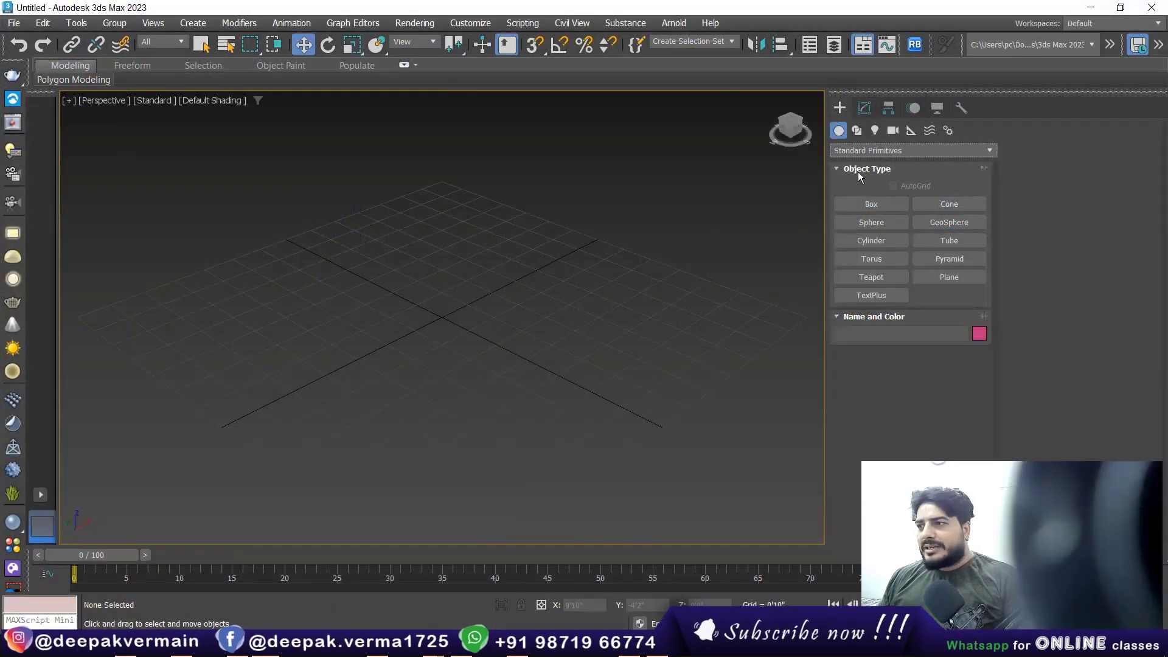
- Place a Banyan tree foliage object (Foliage001) from AEC Extended and zoom out to see it
left_click(852, 149)
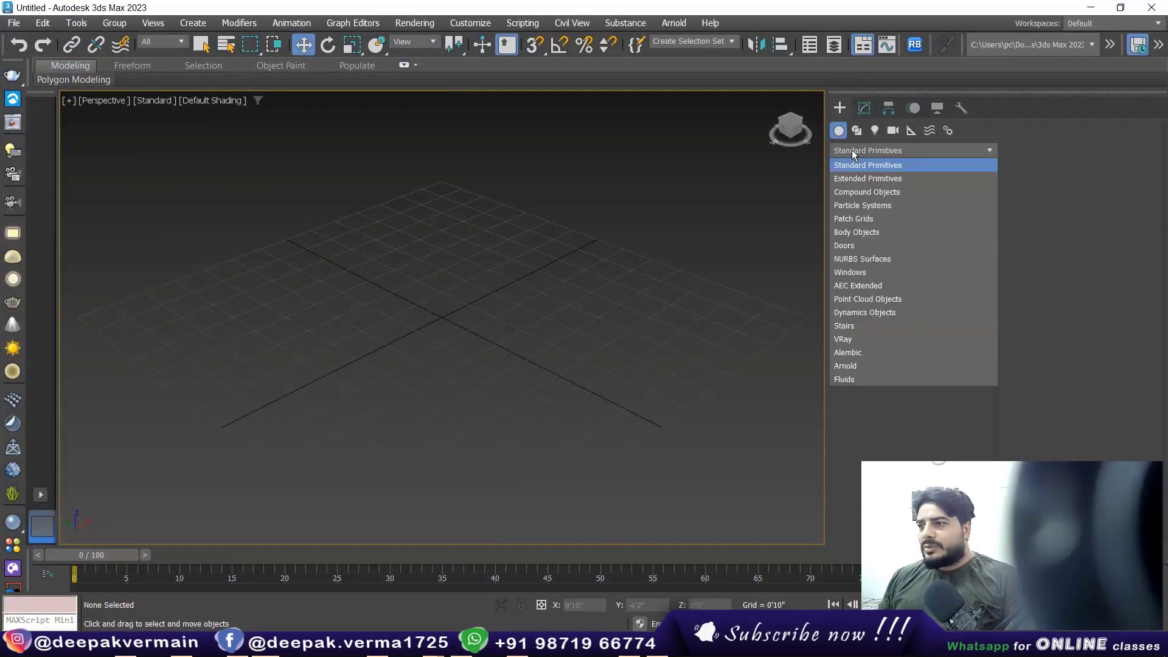
left_click(851, 283)
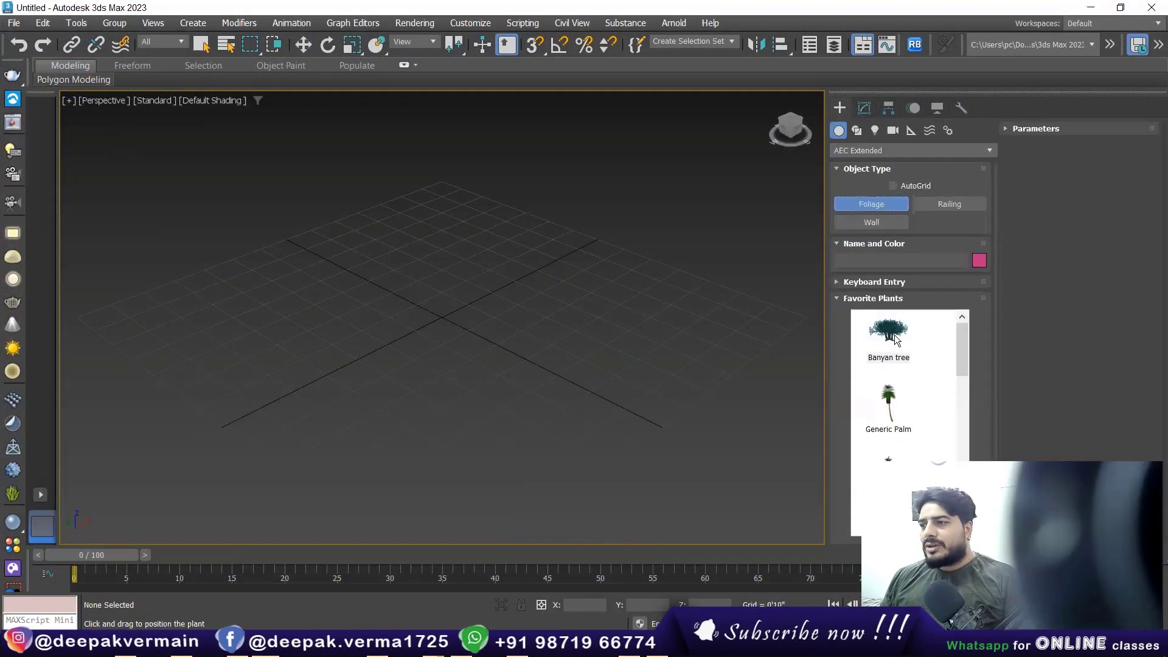
left_click_drag(540, 250, 560, 298)
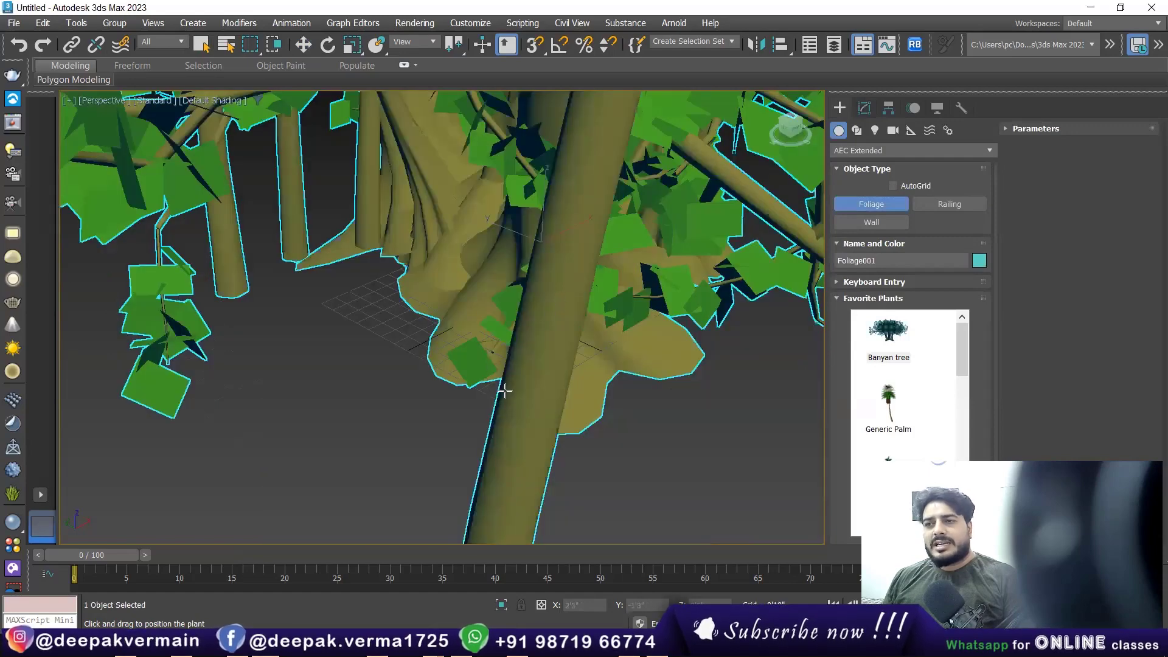
scroll(505, 391, "down", 5)
scroll(502, 361, "down", 5)
key("w")
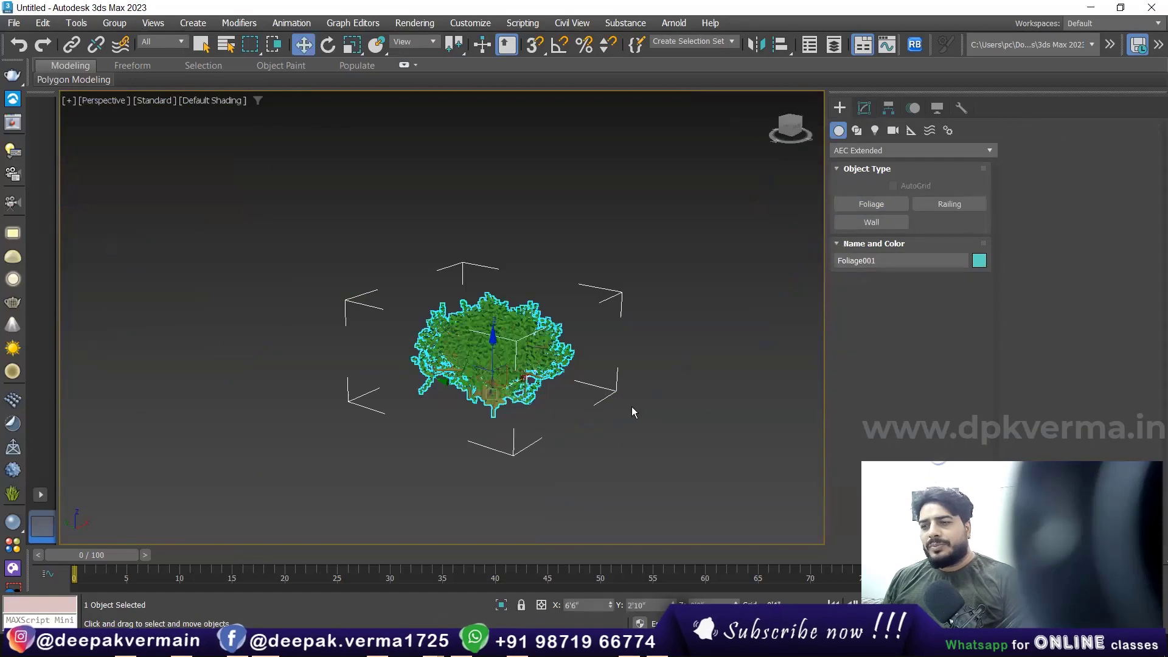
right_click(631, 406)
scroll(496, 434, "up", 5)
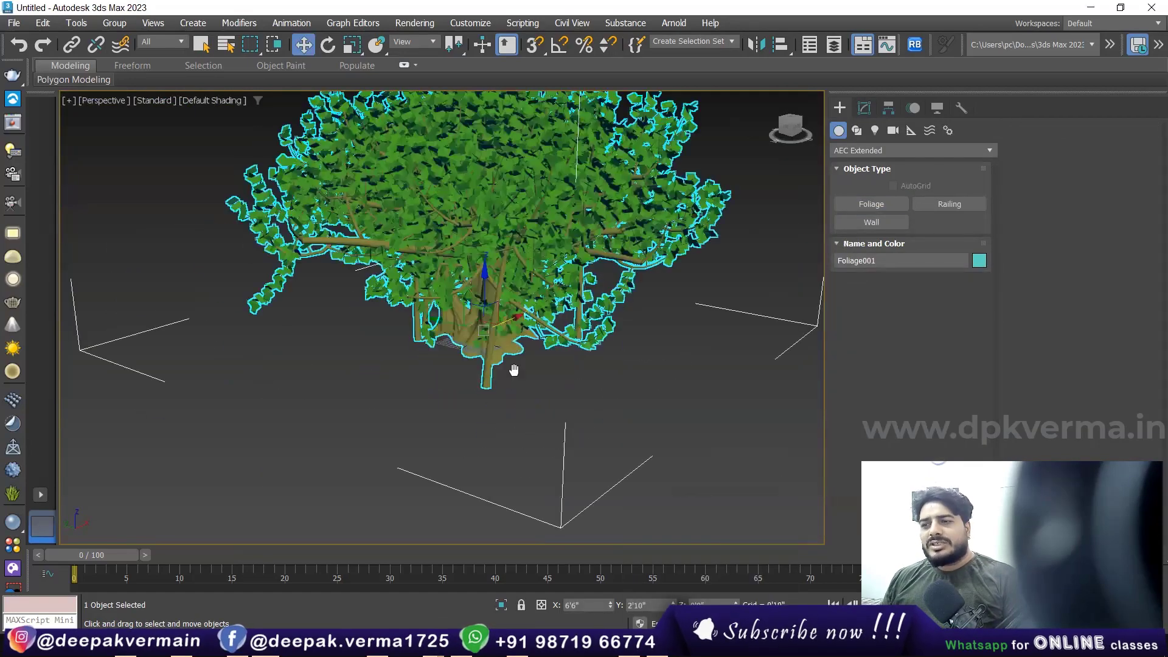
scroll(525, 413, "down", 3)
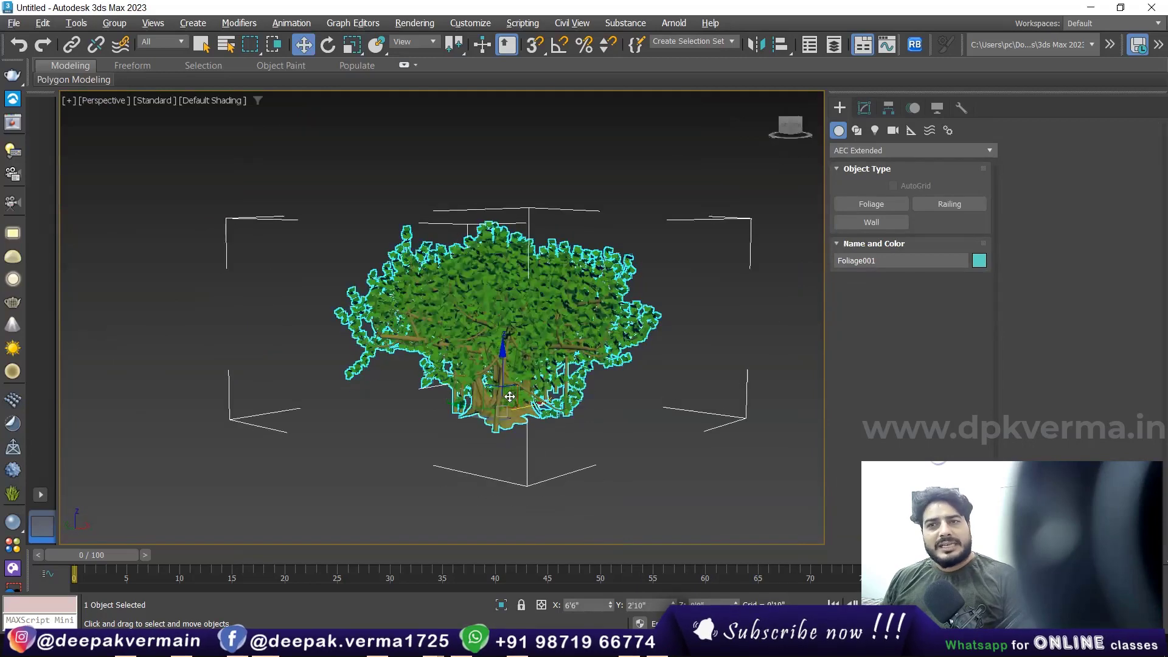
left_click(69, 101)
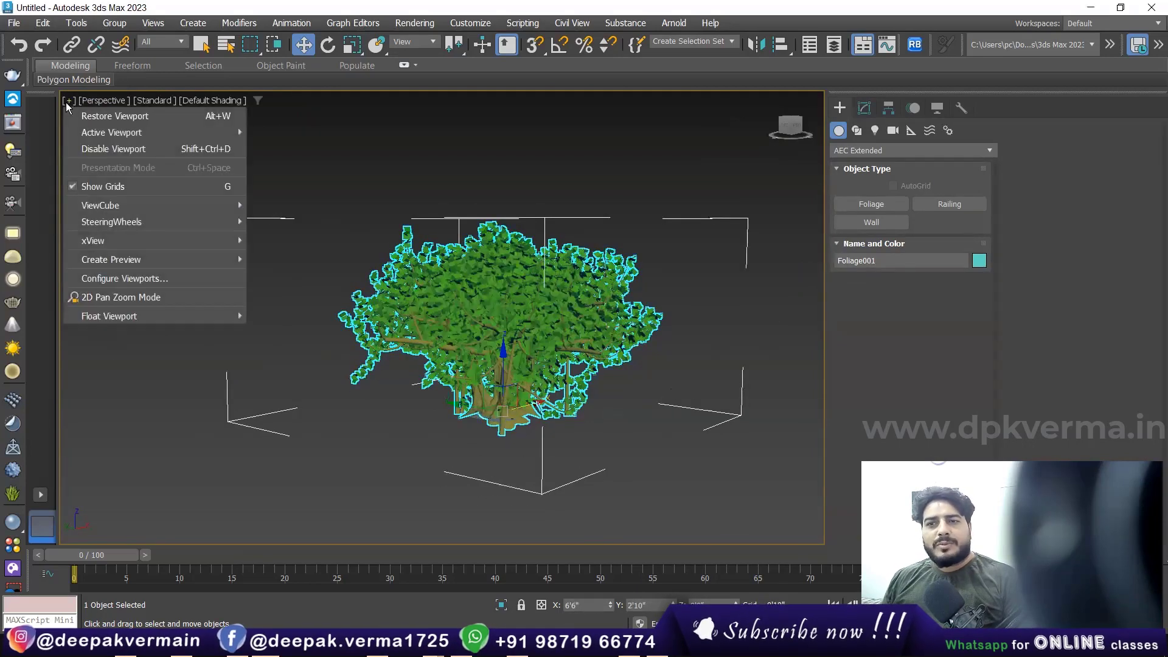
- Enable viewport statistics with triangle and edge counts shown for Total + Selection
left_click(90, 281)
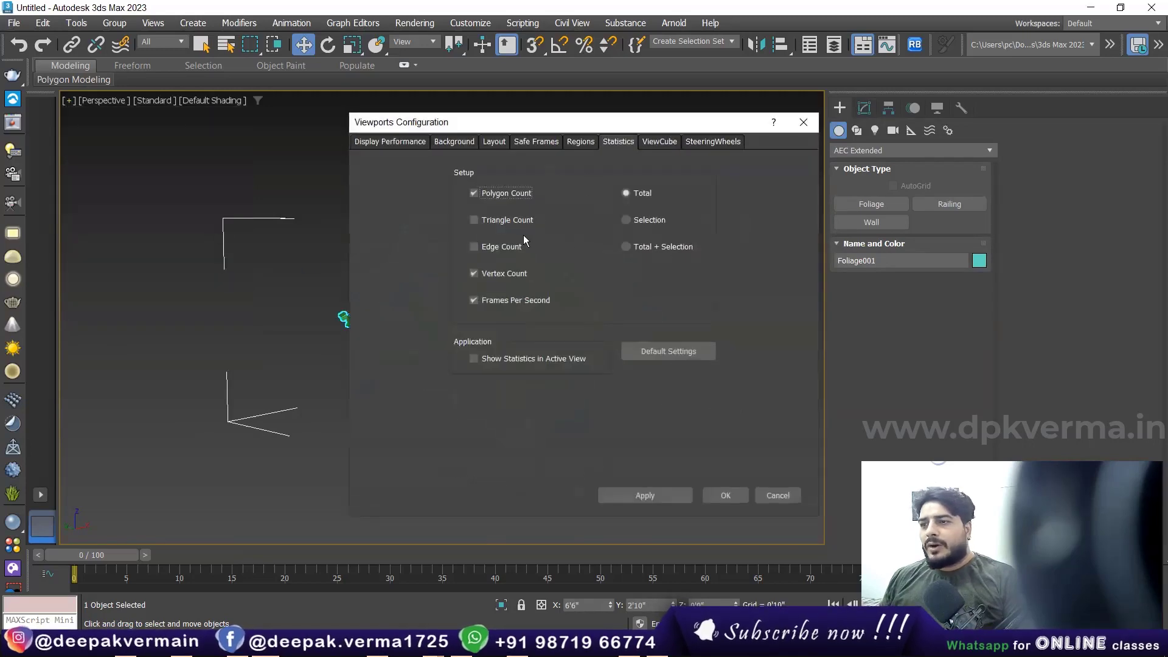
left_click(485, 220)
left_click(487, 247)
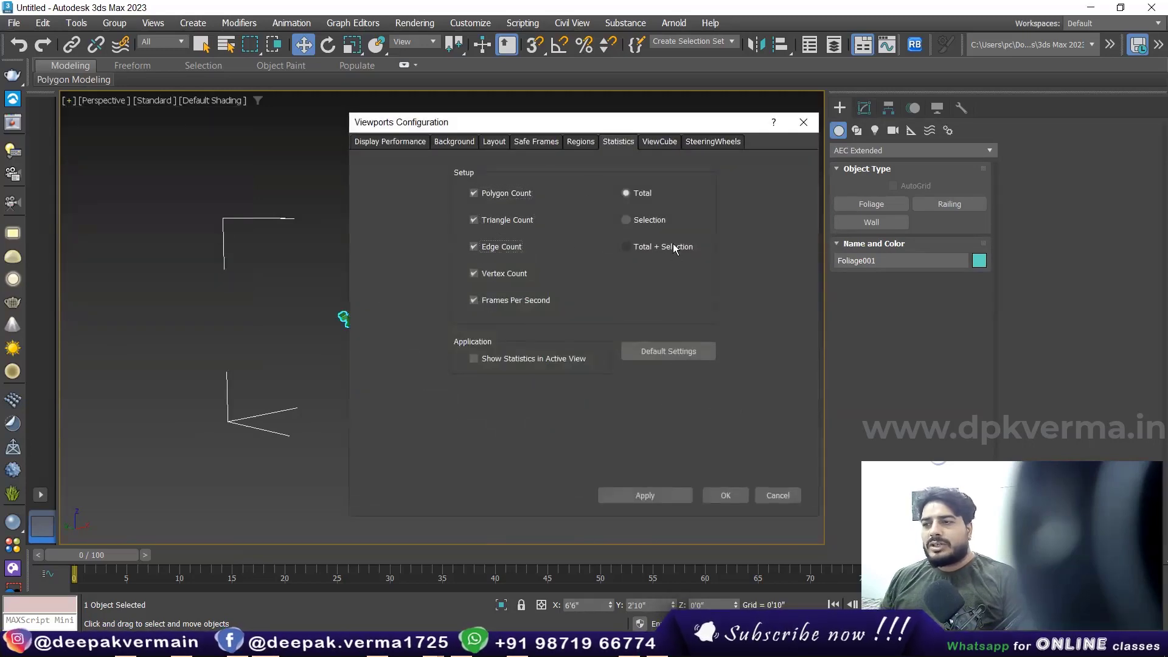
left_click(695, 247)
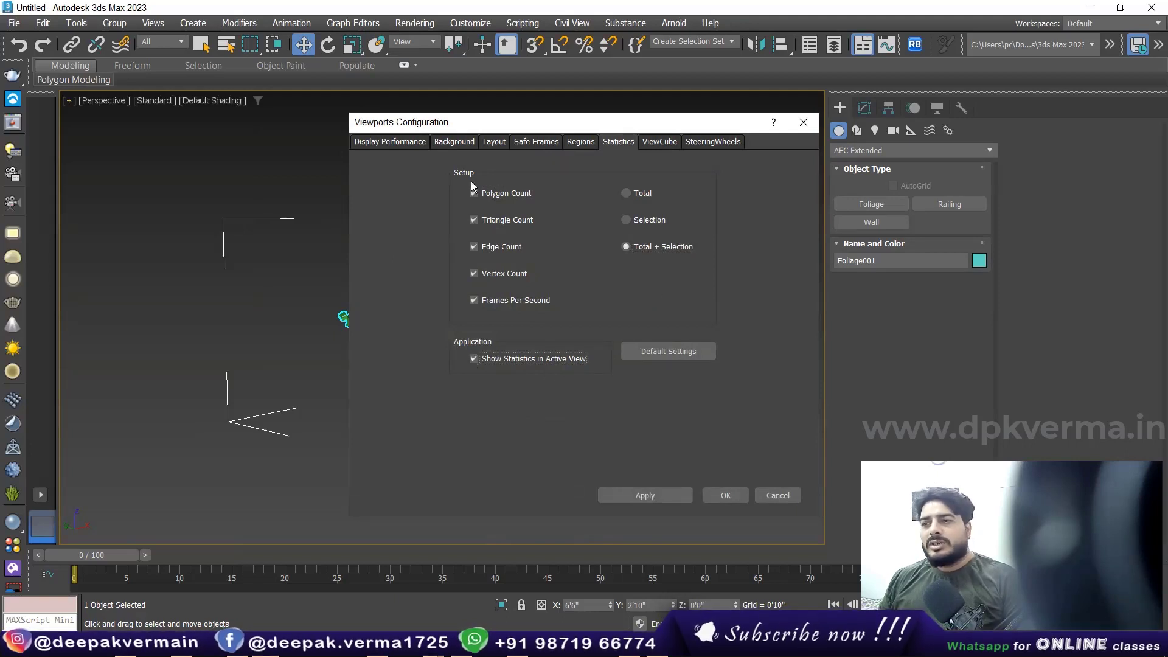
left_click_drag(538, 123, 481, 96)
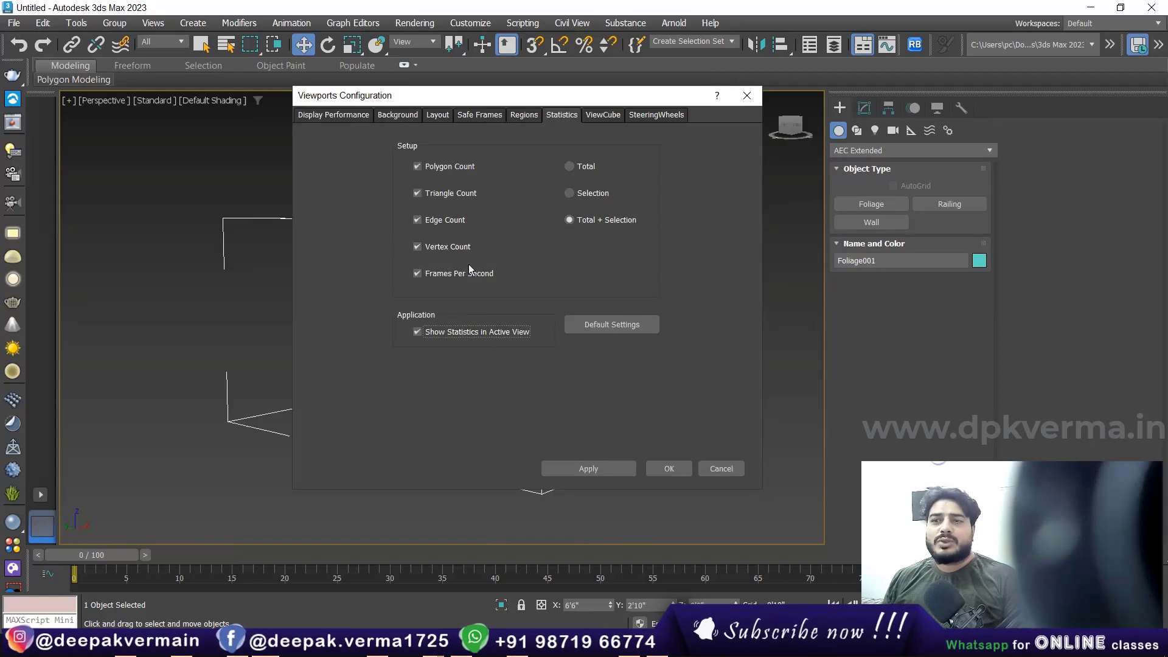
left_click(586, 470)
left_click(669, 469)
middle_click_drag(600, 406, 596, 407, "alt")
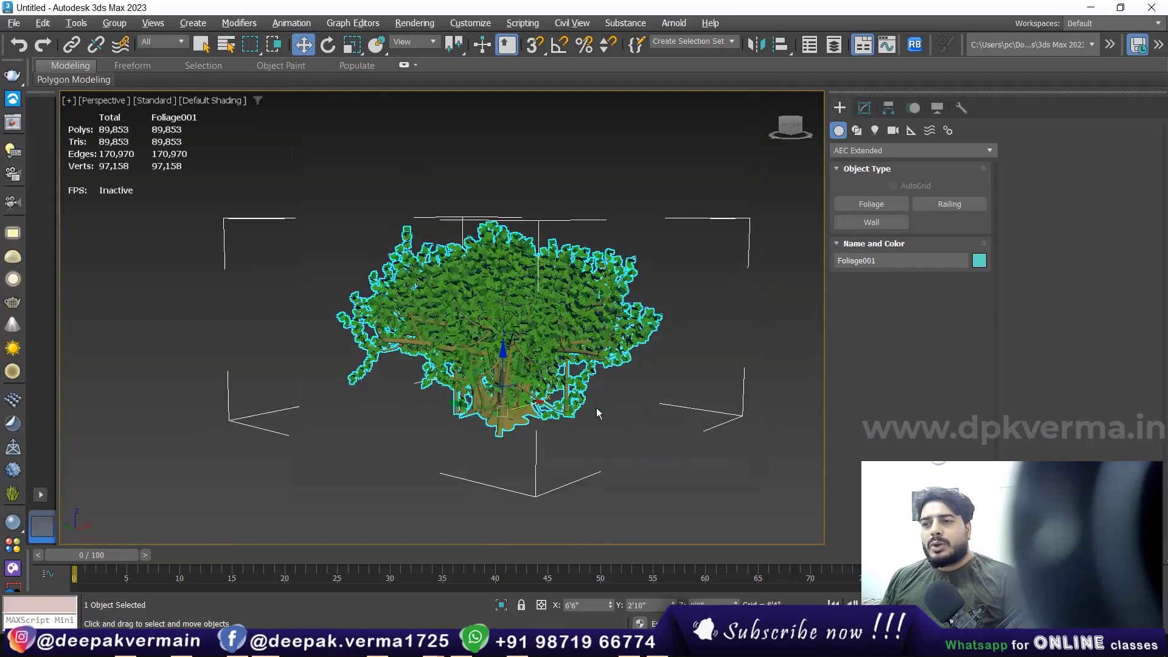
middle_click_drag(475, 324, 468, 316, "alt")
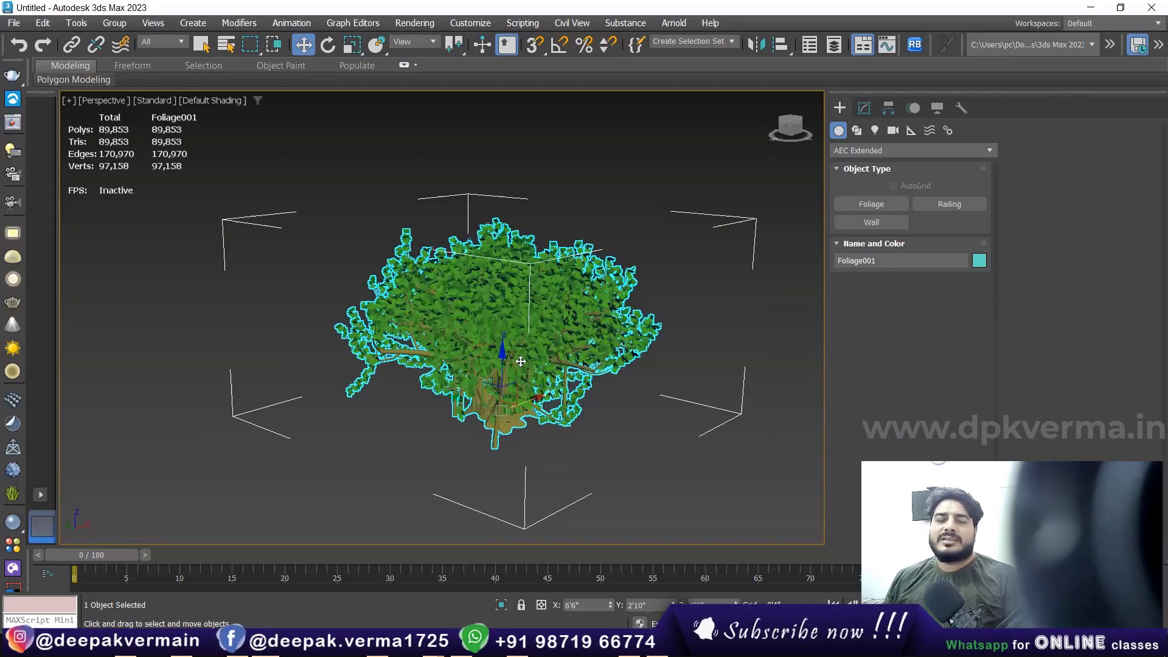
middle_click_drag(521, 361, 451, 329)
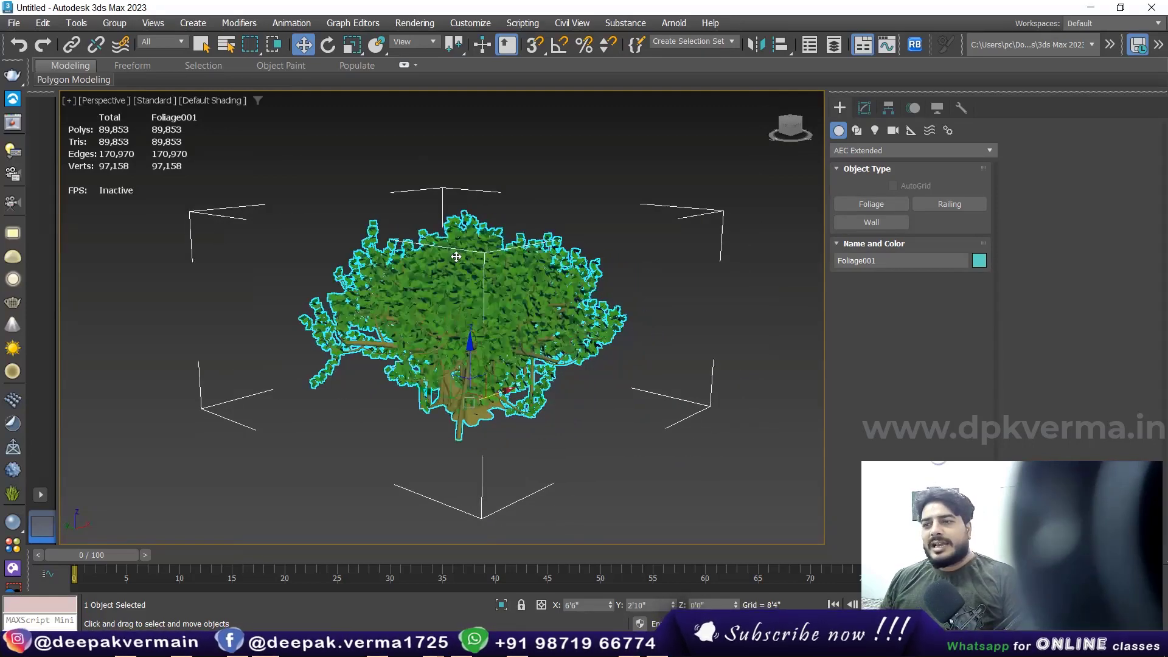
- Start a V-Ray mesh export of the tree to Foliage001.vrmesh with automatic proxy creation on
right_click(471, 272)
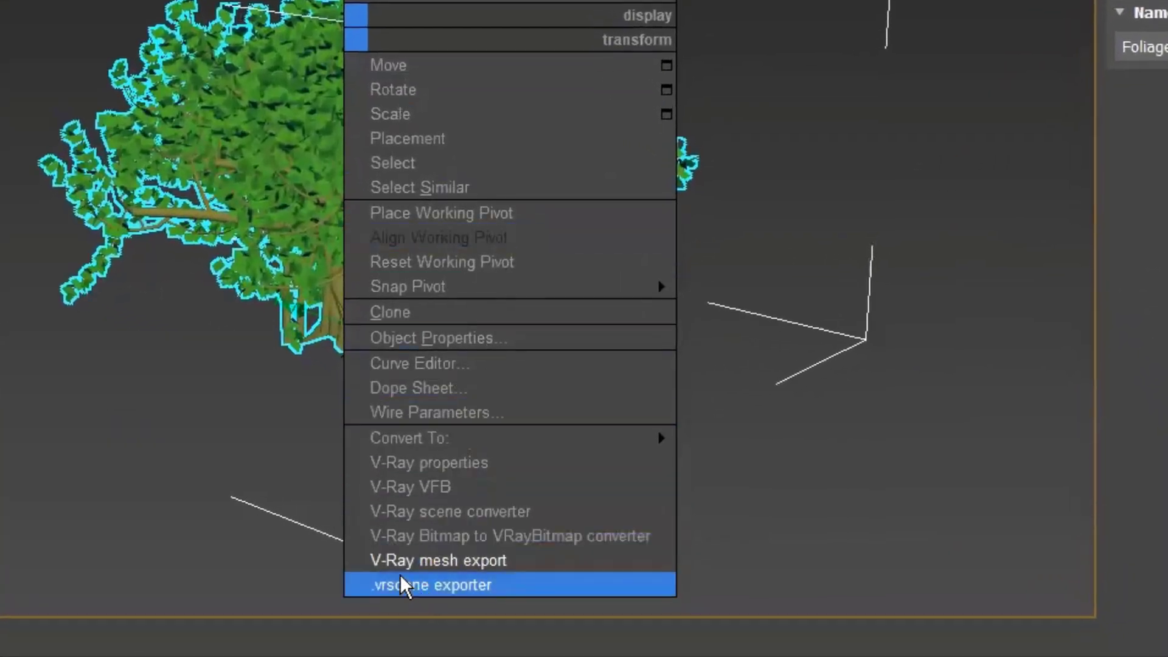
left_click(508, 562)
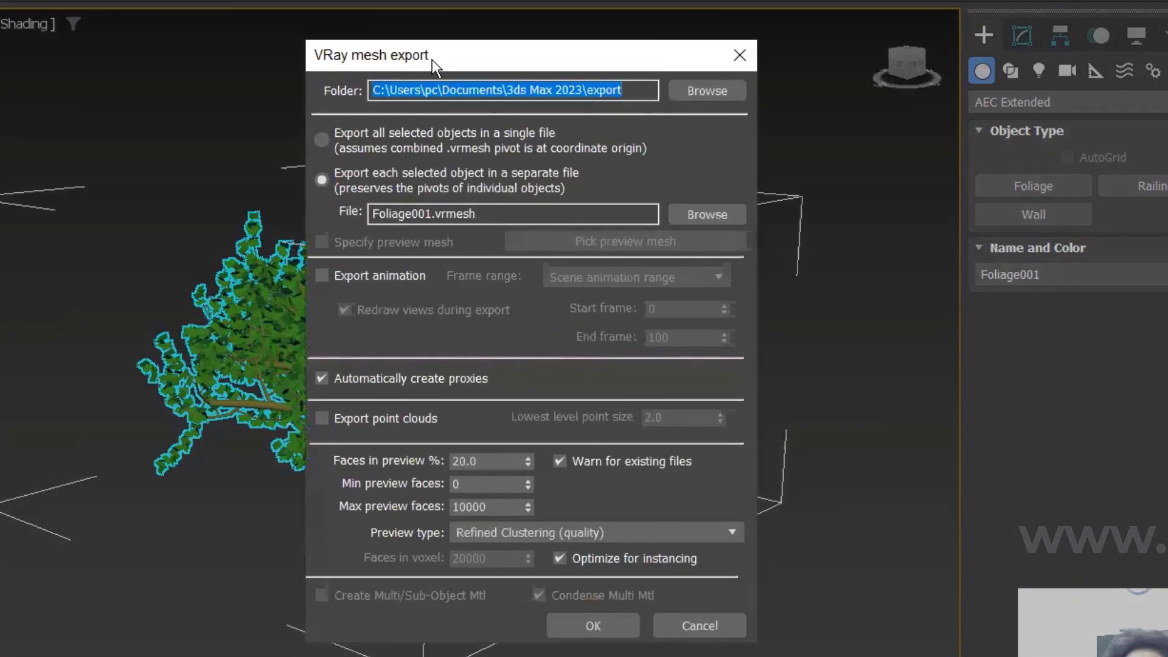
left_click(354, 377)
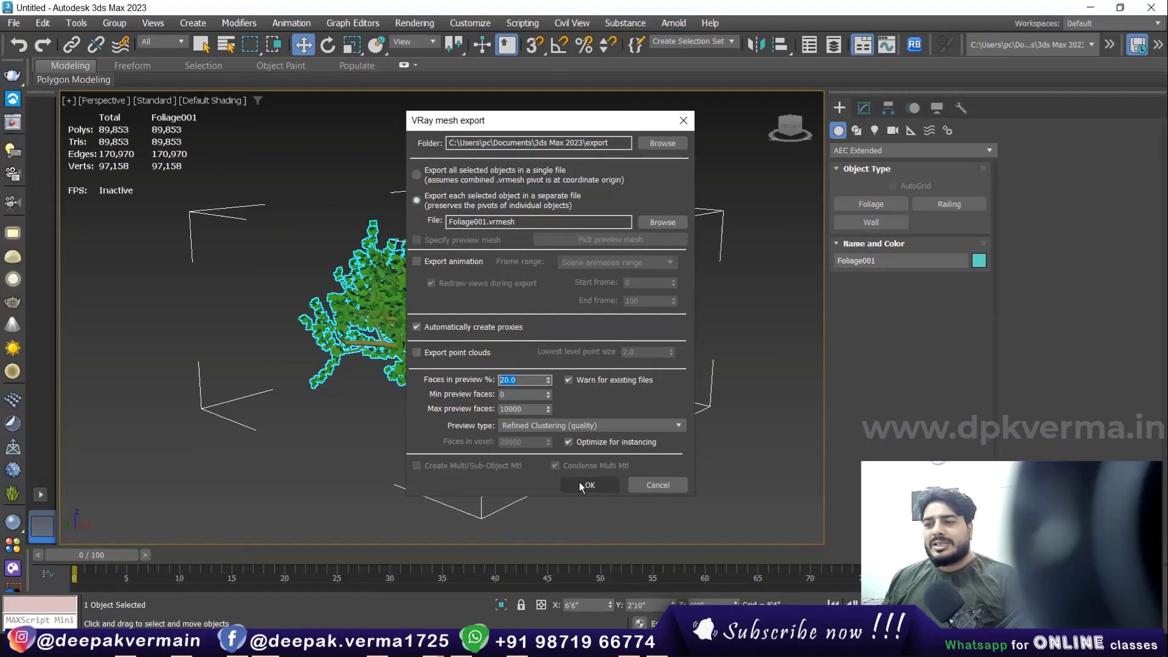
- Convert the tree into VRayProxy_Foliage001 and place a second Banyan tree beside it
left_click(587, 485)
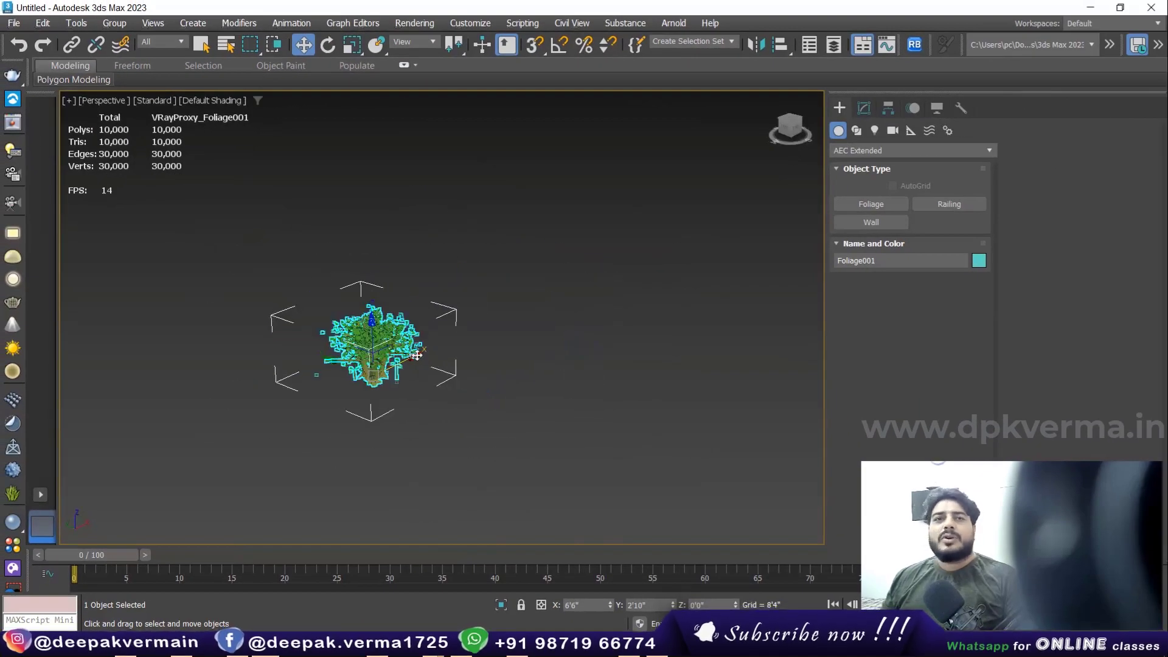
left_click(538, 324)
left_click(874, 209)
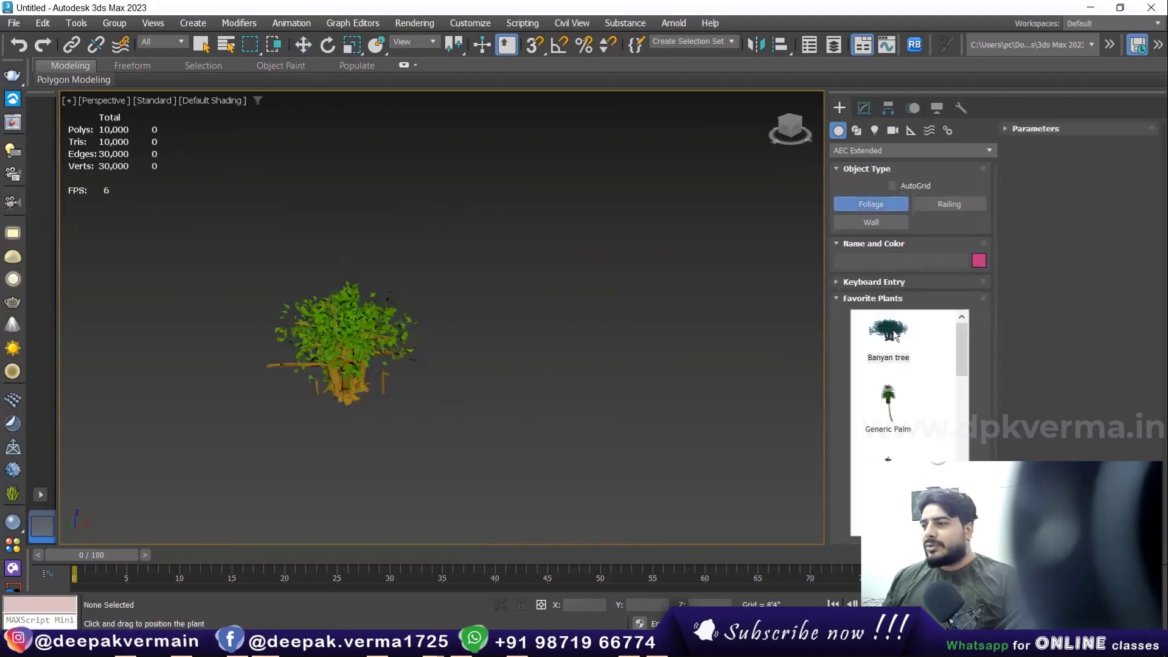
left_click(680, 385)
right_click(608, 413)
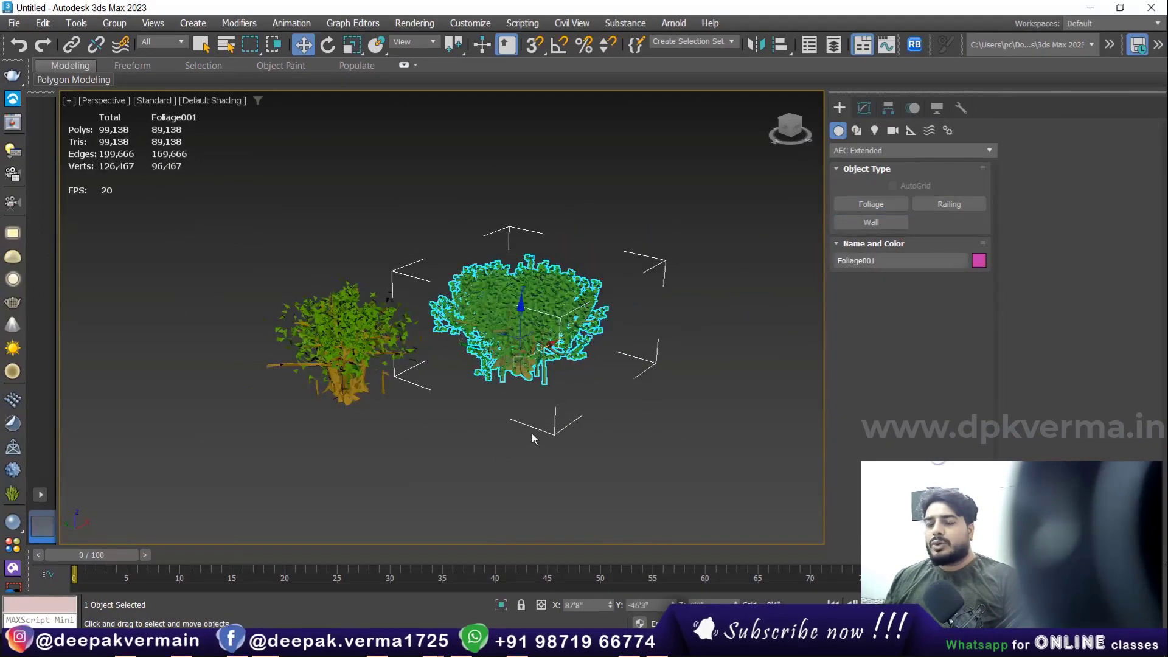
scroll(532, 434, "up", 2)
scroll(503, 436, "up", 2)
left_click(525, 399)
scroll(556, 353, "up", 2)
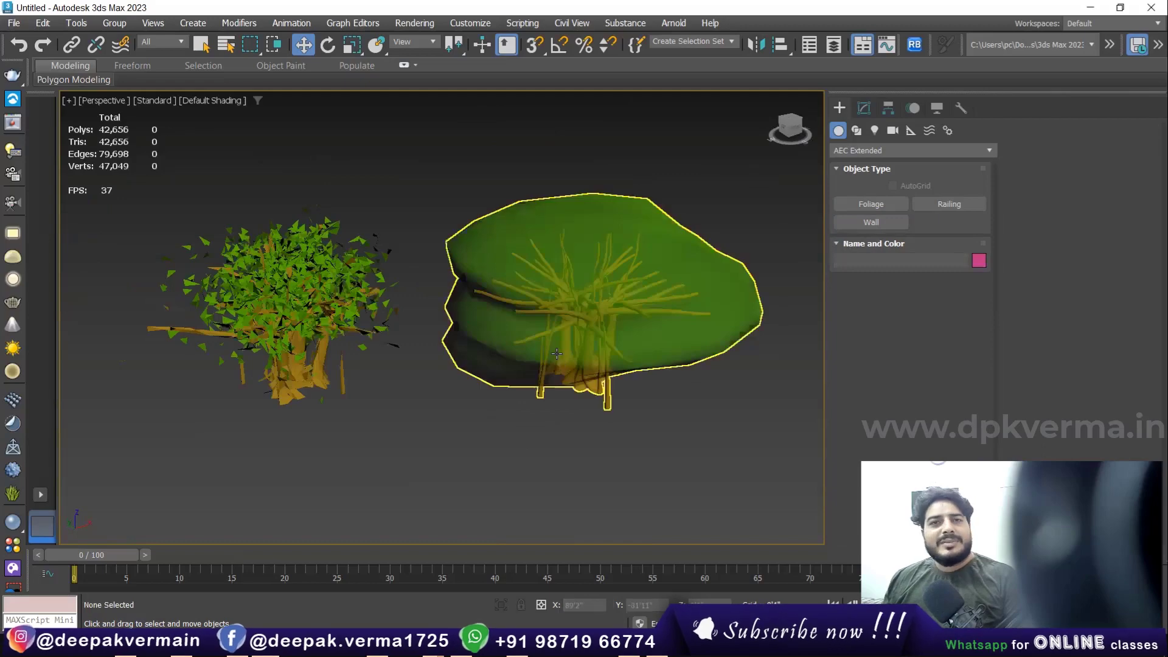
mouse_move(557, 354)
middle_mouse_down()
mouse_move(457, 360)
mouse_move(455, 340)
middle_mouse_up()
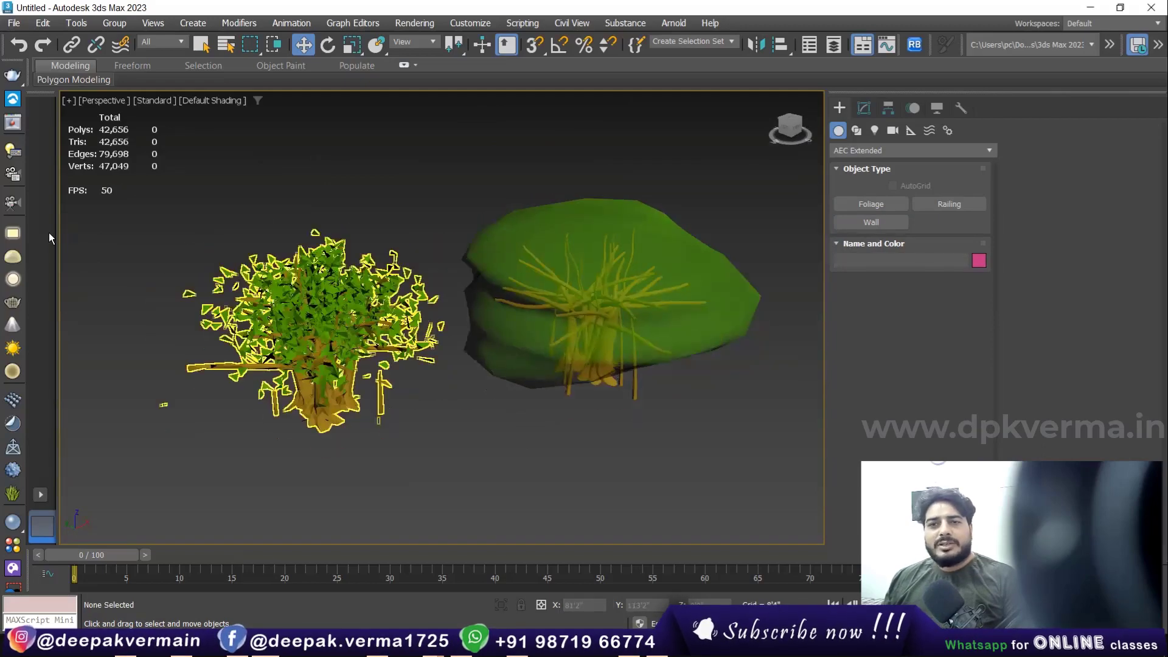
- Add a V-Ray dome light, render both trees in V-Ray, then delete the left tree
left_click(13, 256)
left_click(118, 412)
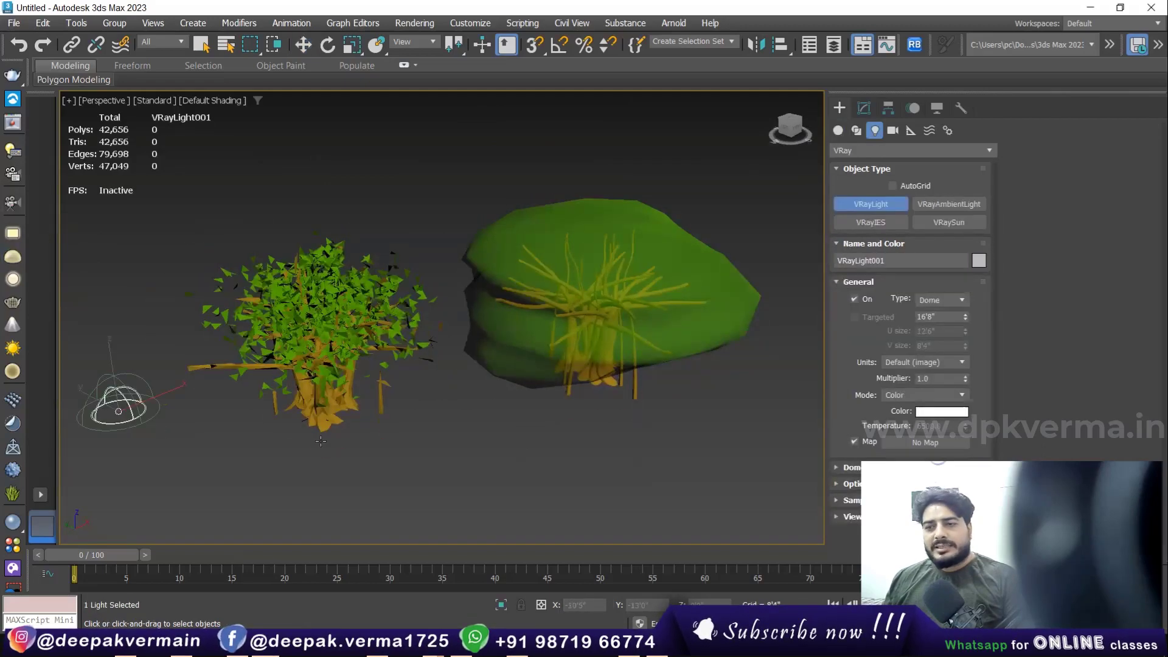
left_click(11, 130)
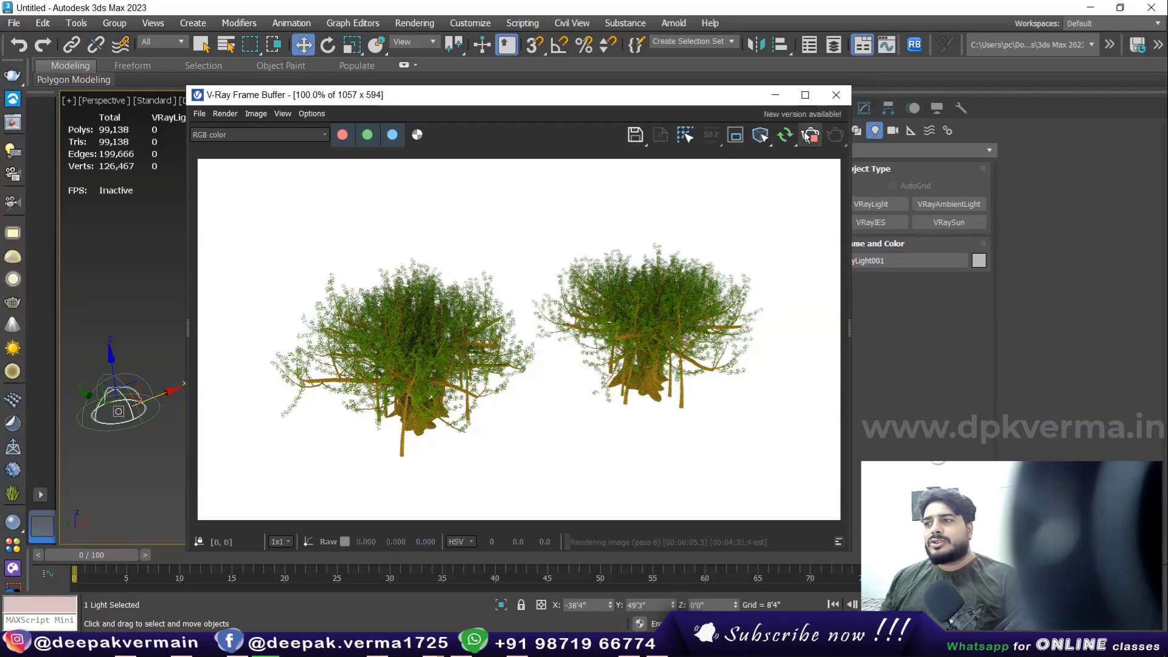
left_click(836, 95)
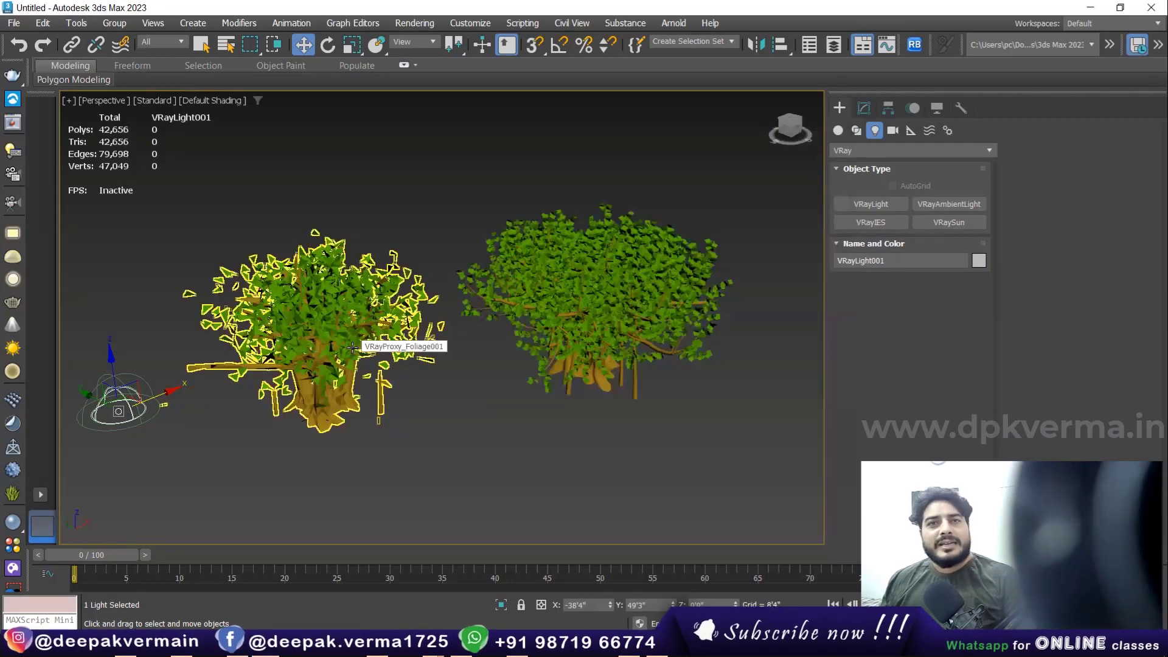
left_click(389, 321)
key("Delete")
- Delete the remaining tree, leaving the scene empty
left_click(493, 307)
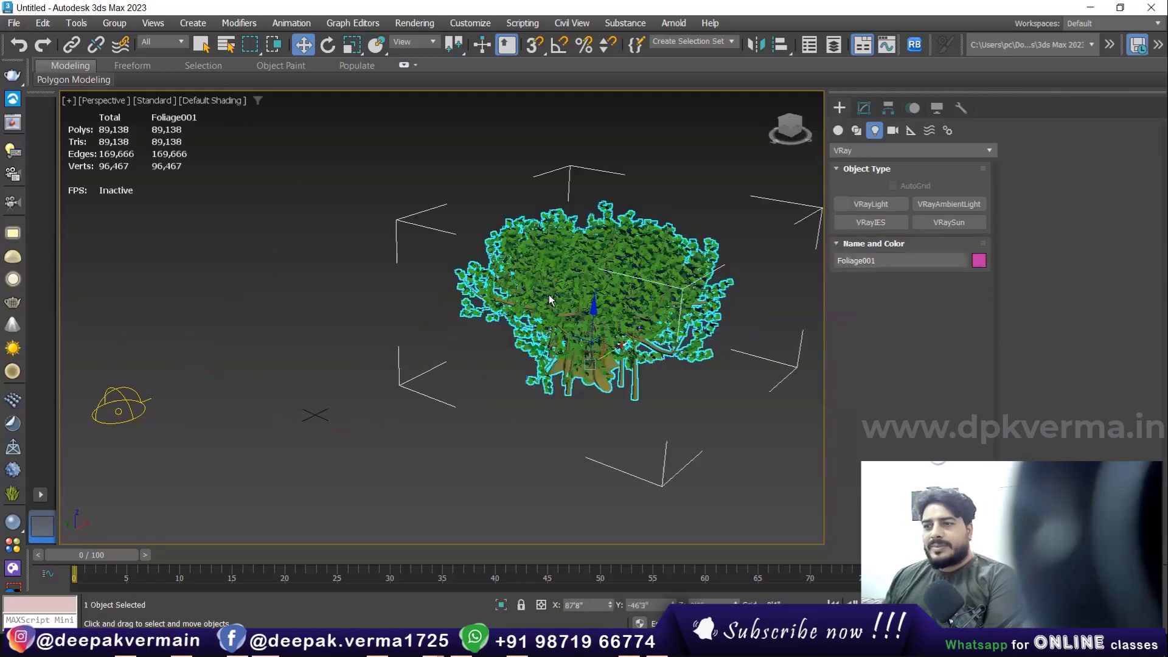
key("Delete")
left_click(15, 28)
mouse_move(32, 232)
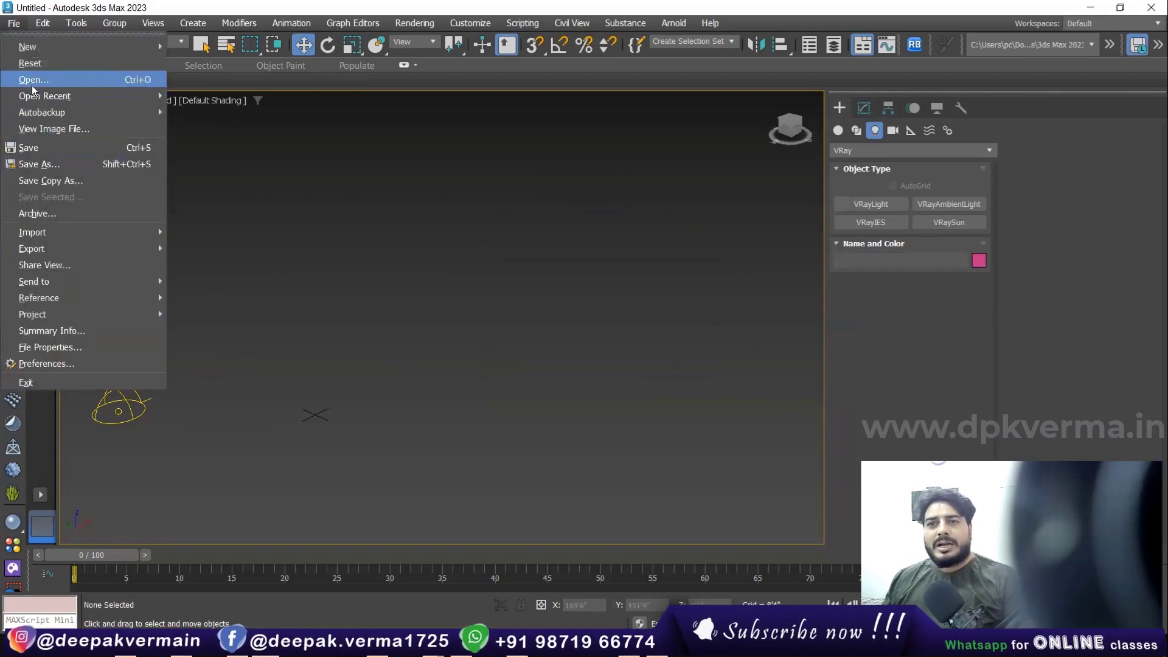
left_click(219, 259)
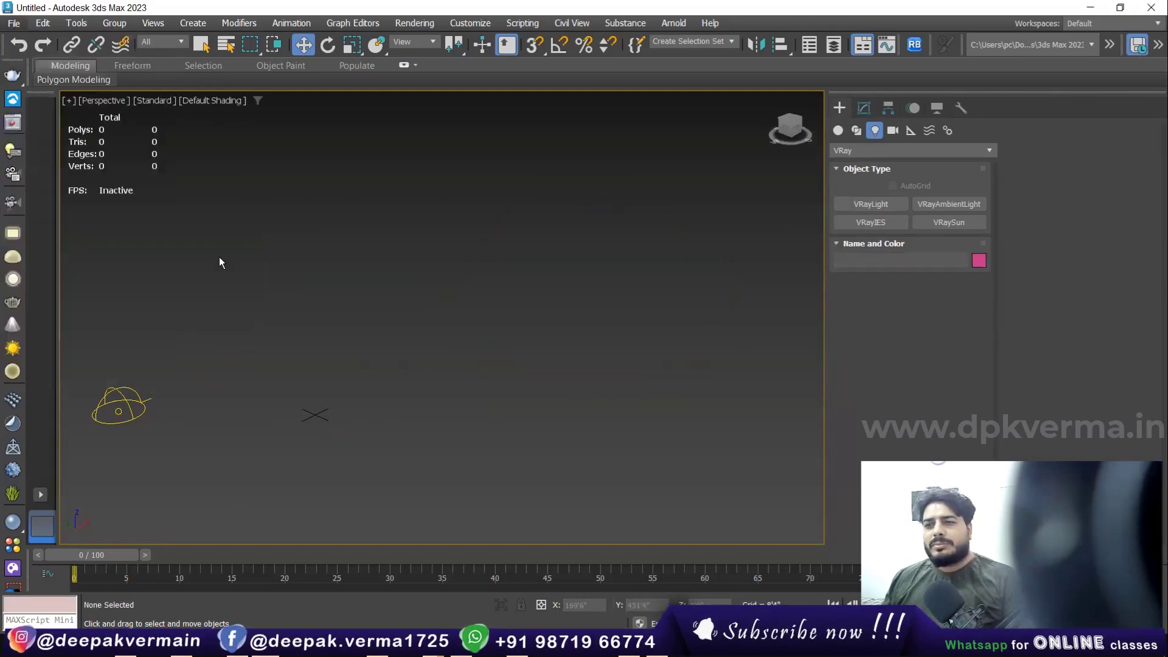
left_click(680, 25)
- Merge Bed Thibaut N140422.3ds from the Downloads Bed Thibaut folder, accepting the 3DS import options
left_click(14, 24)
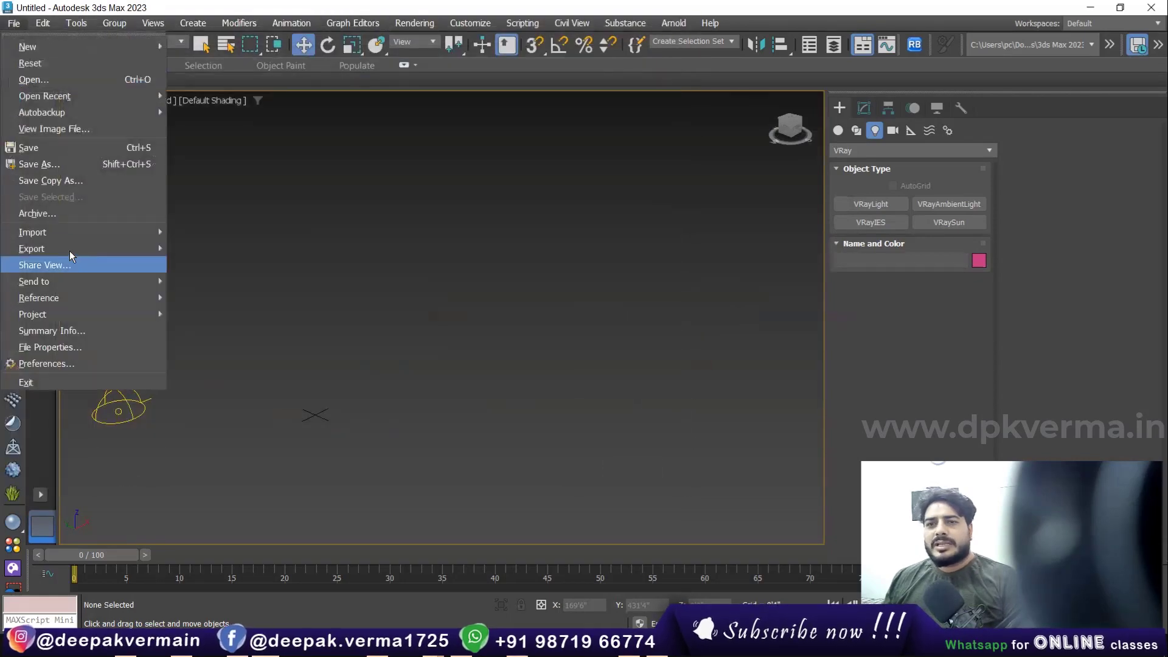
left_click(232, 248)
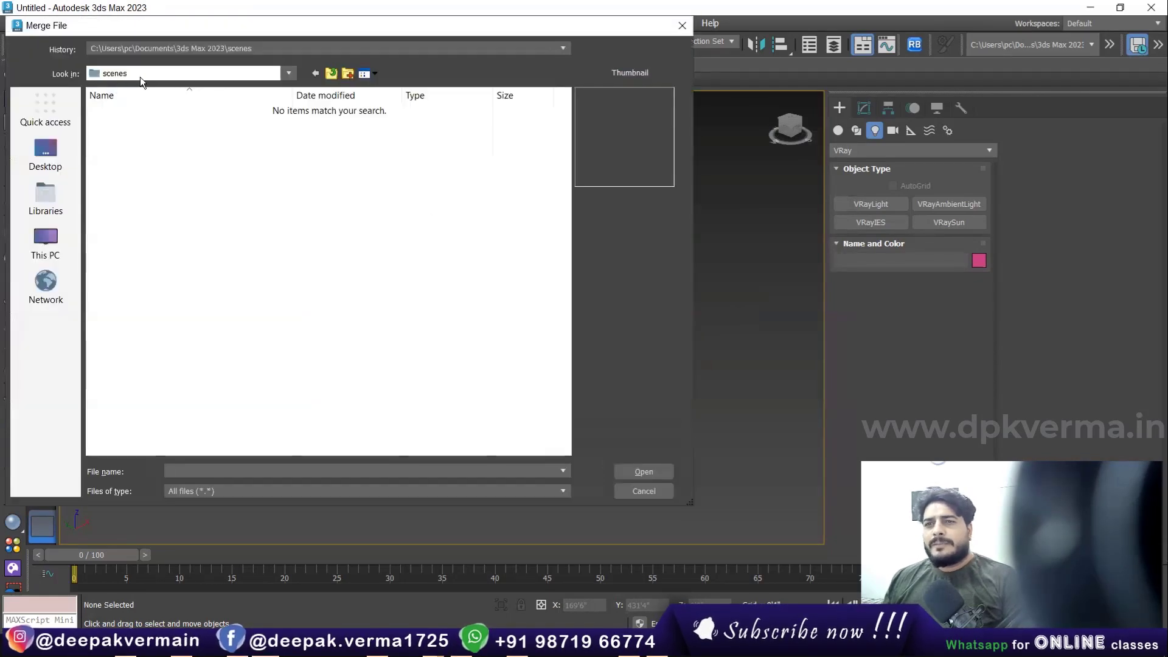
left_click(140, 74)
left_click(145, 210)
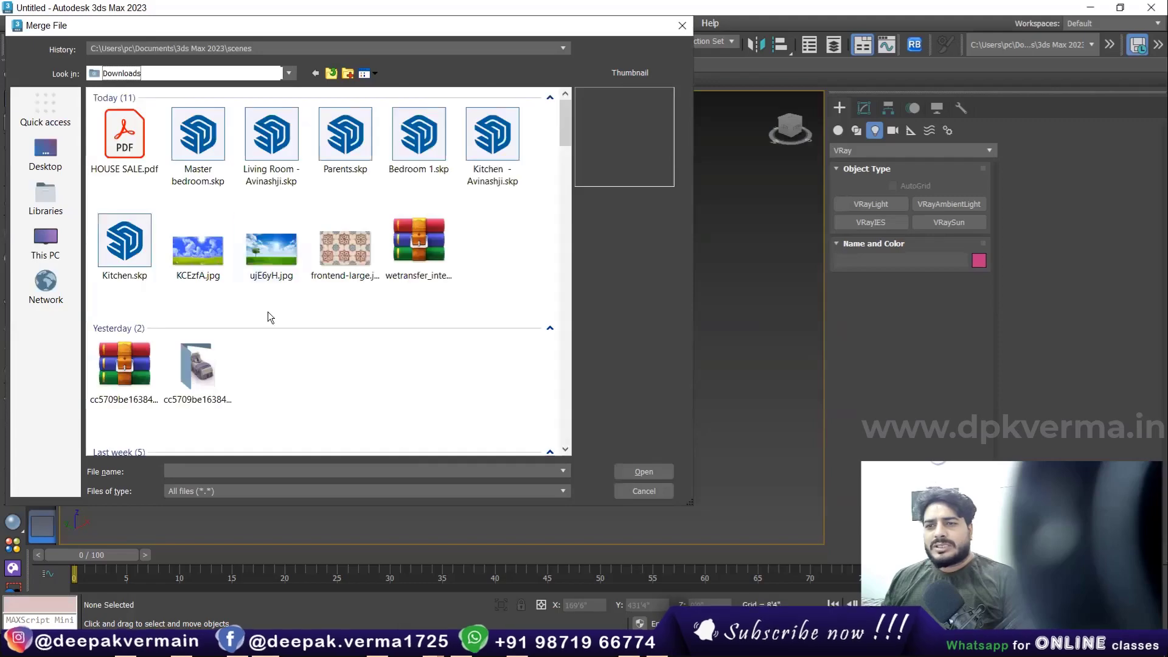
double_click(218, 362)
double_click(135, 128)
left_click(430, 127)
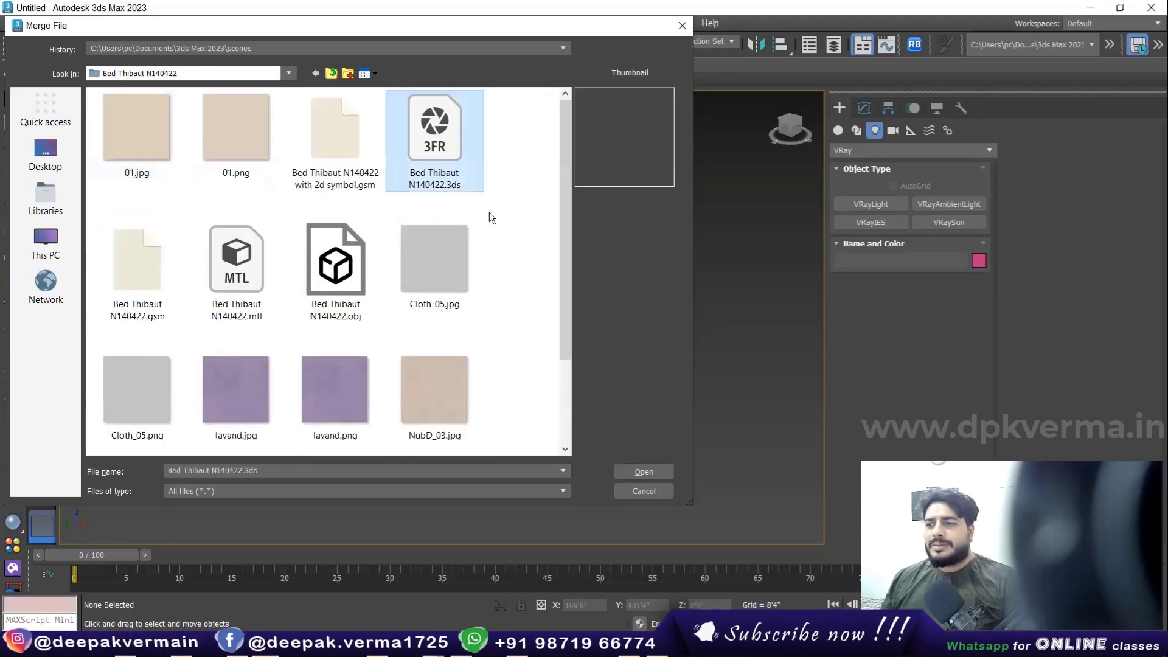
left_click(644, 471)
key("Return")
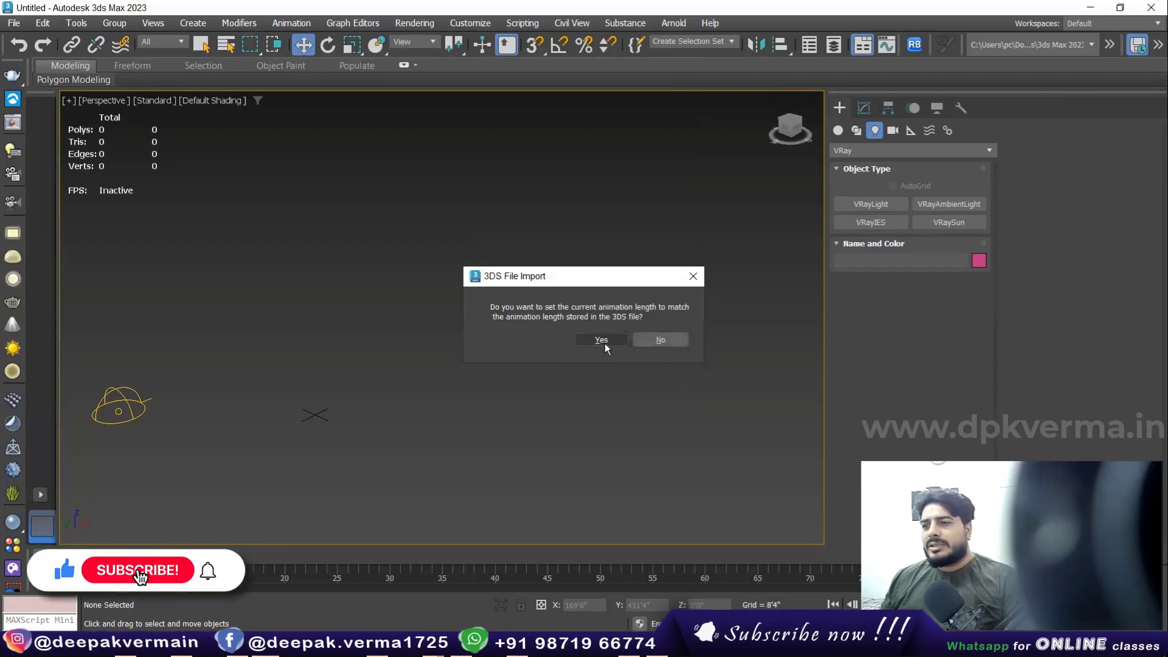
- Accept matching the animation length and frame the imported 16-object bed in the viewport
left_click(604, 343)
scroll(482, 319, "down", 3)
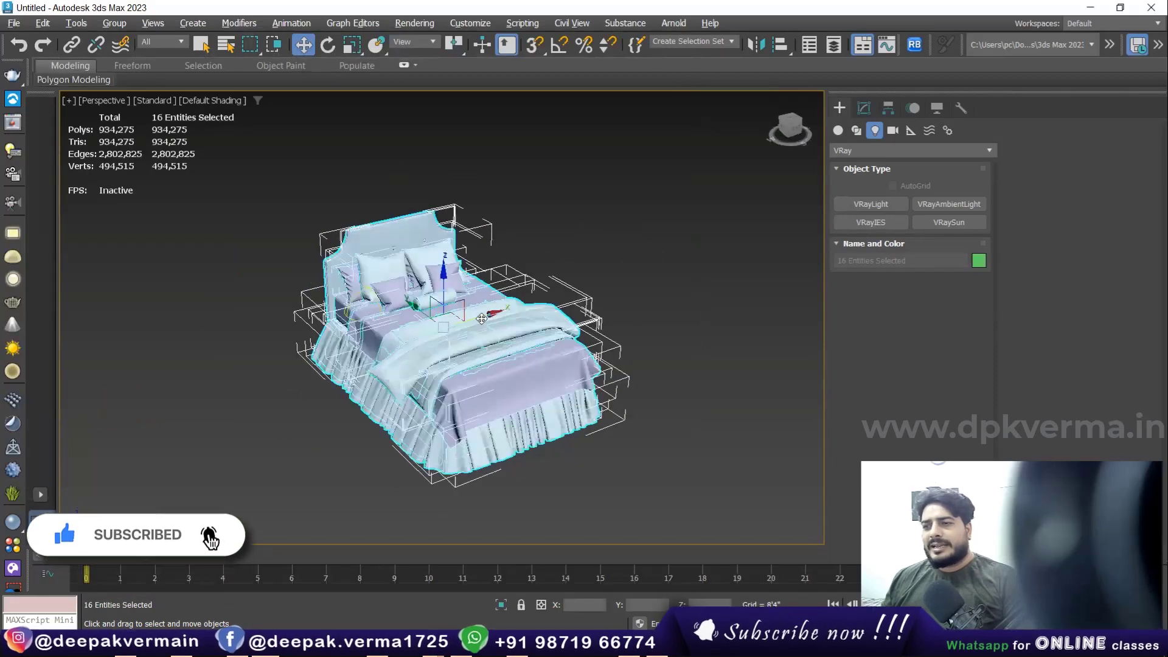
scroll(638, 253, "down", 2)
mouse_move(430, 300)
middle_mouse_down()
mouse_move(460, 336)
mouse_move(472, 329)
middle_mouse_up()
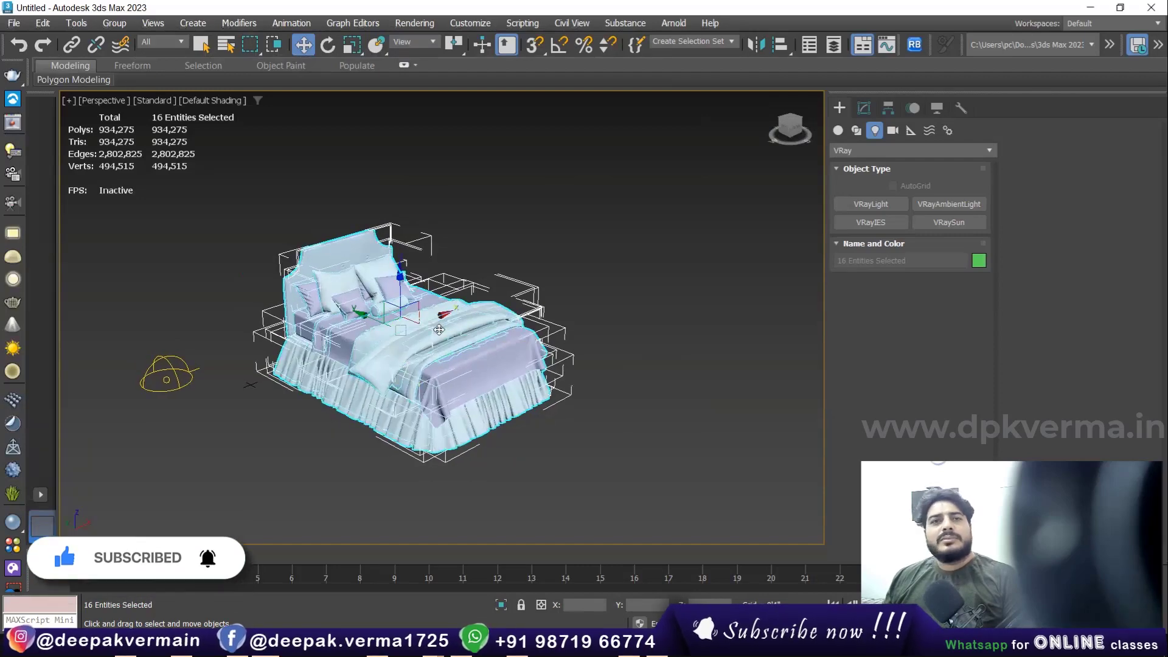
middle_click_drag(369, 336, 403, 336)
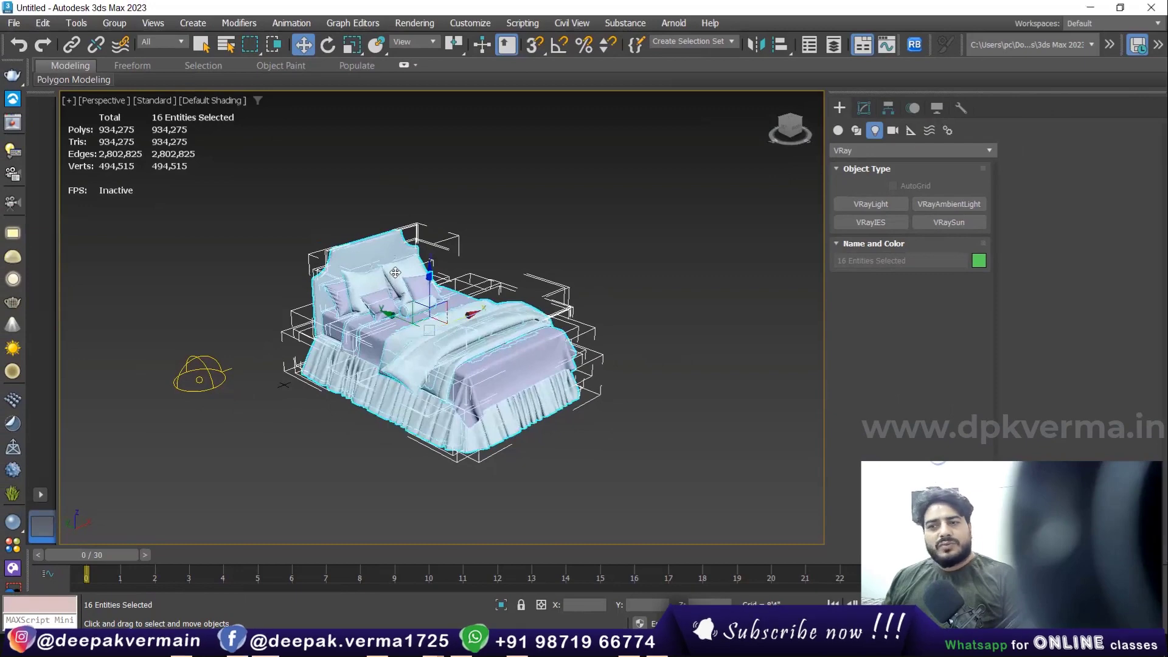
- Export the bed as V-Ray proxies with automatic proxy creation and move it up and right
right_click(396, 272)
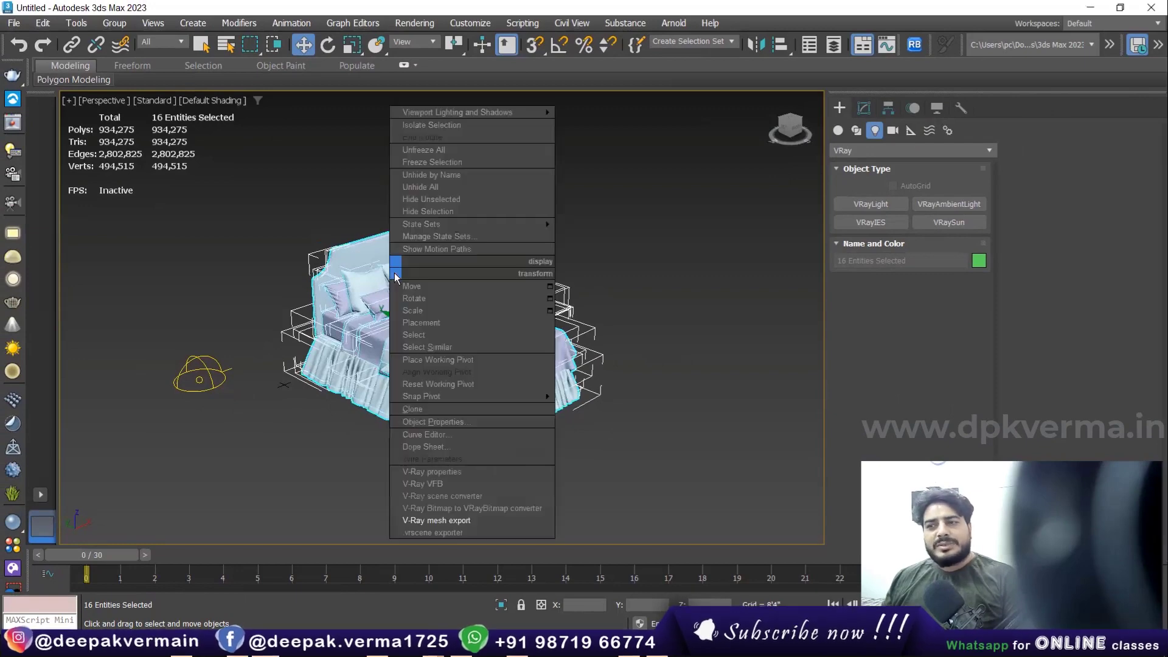
left_click(443, 521)
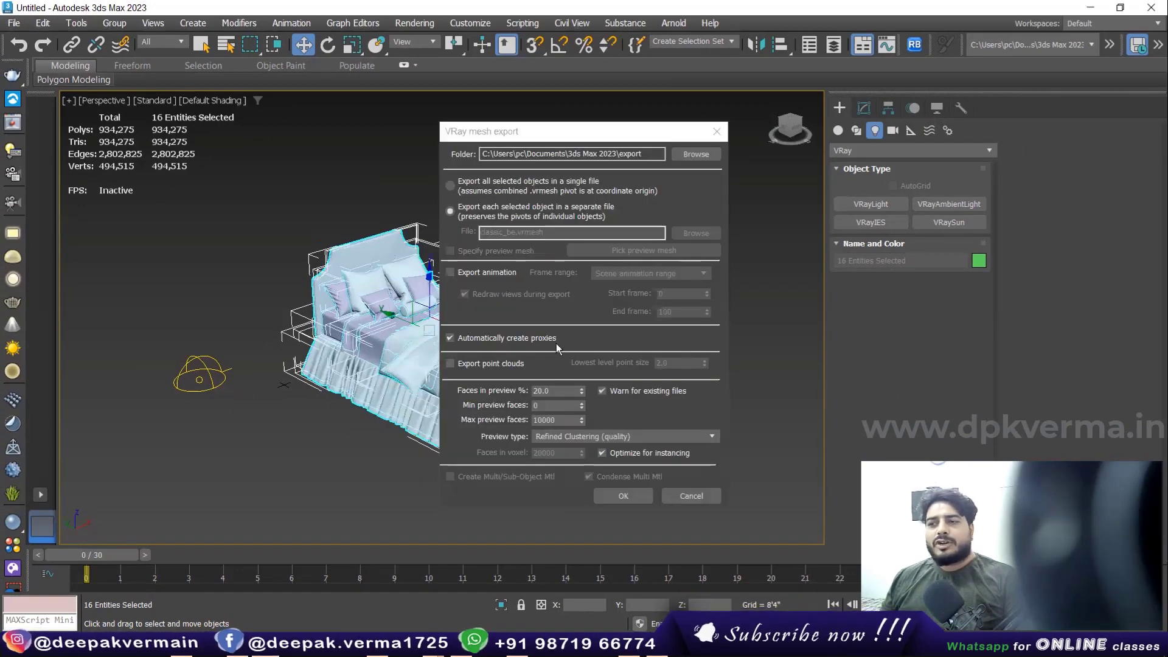
left_click(612, 495)
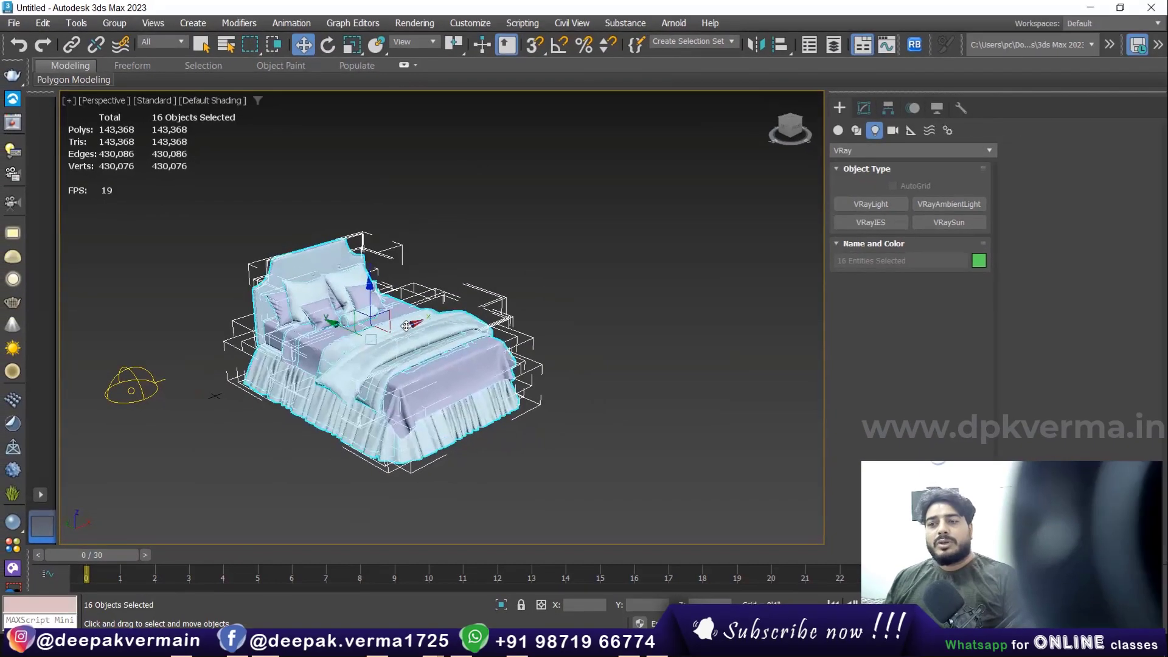
left_click_drag(393, 355, 643, 250)
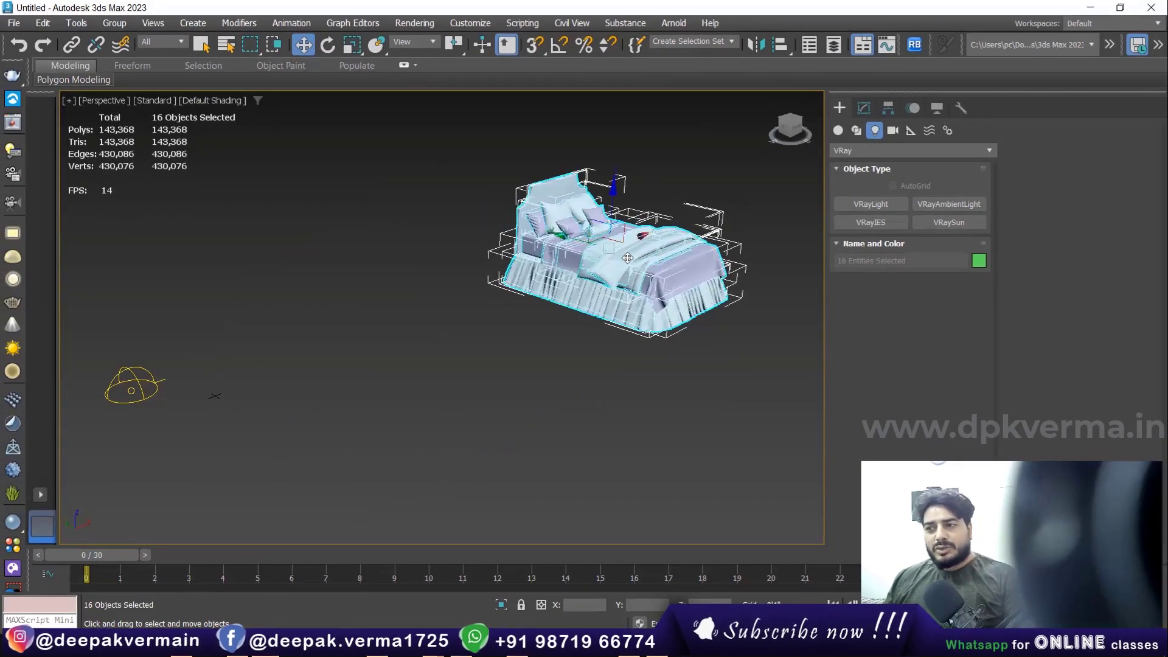
left_click(14, 22)
mouse_move(33, 231)
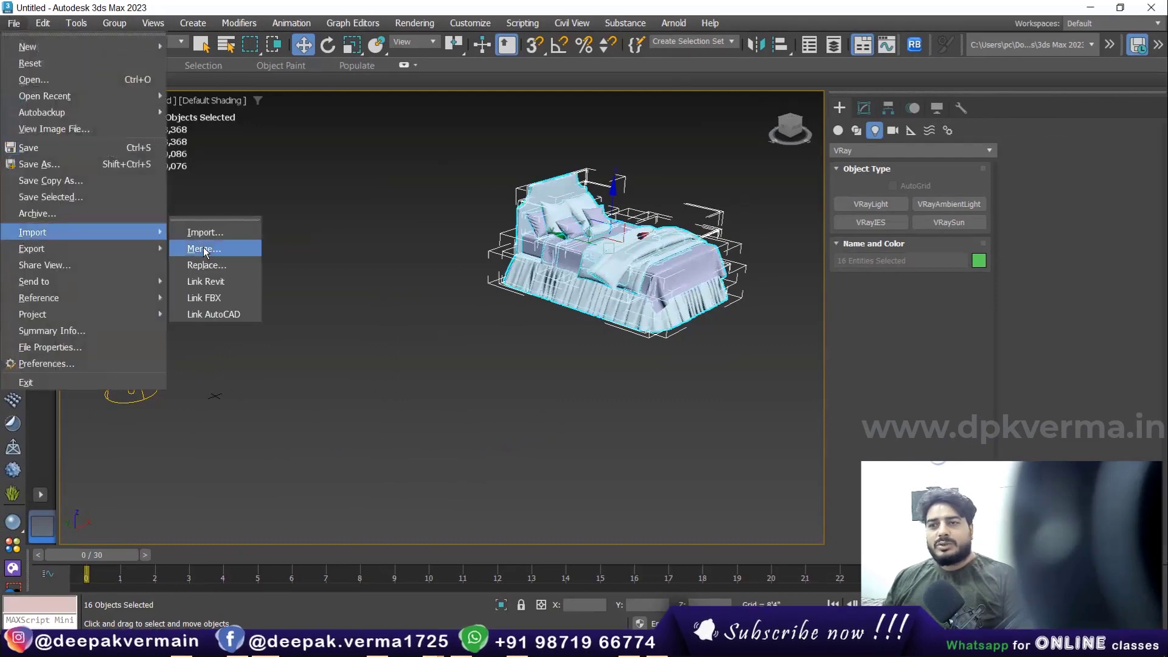
- Merge the original Bed Thibaut N140422.3ds mesh back in and zoom out to show both beds
left_click(203, 248)
left_click(426, 149)
left_click(635, 472)
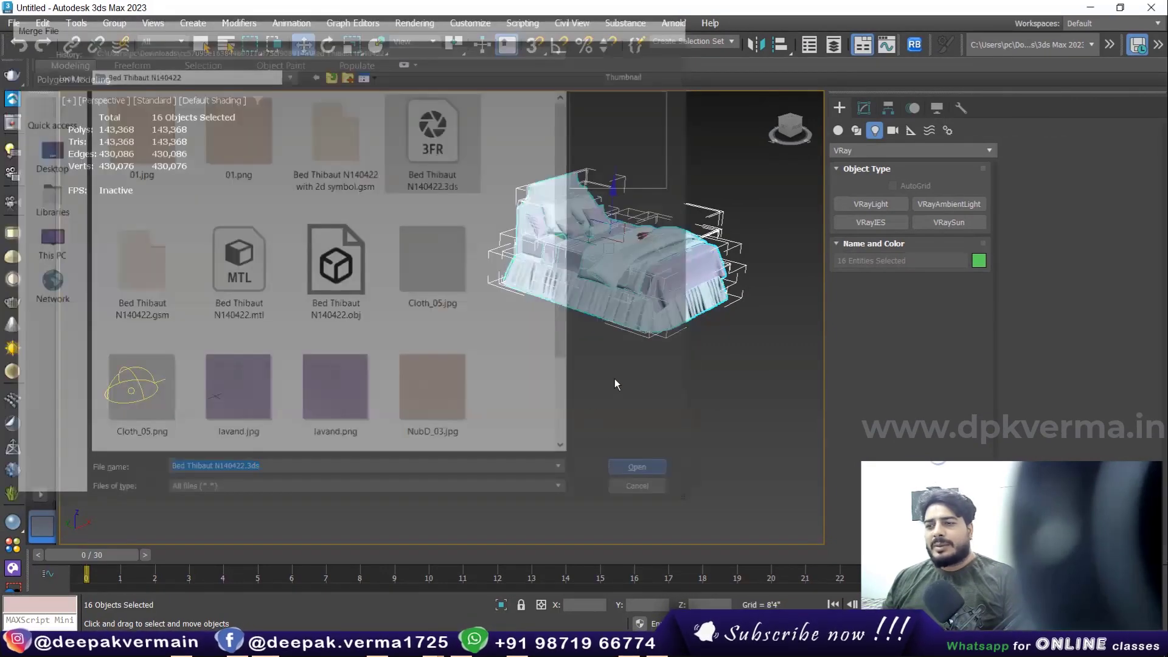
key("z")
scroll(467, 372, "down", 3)
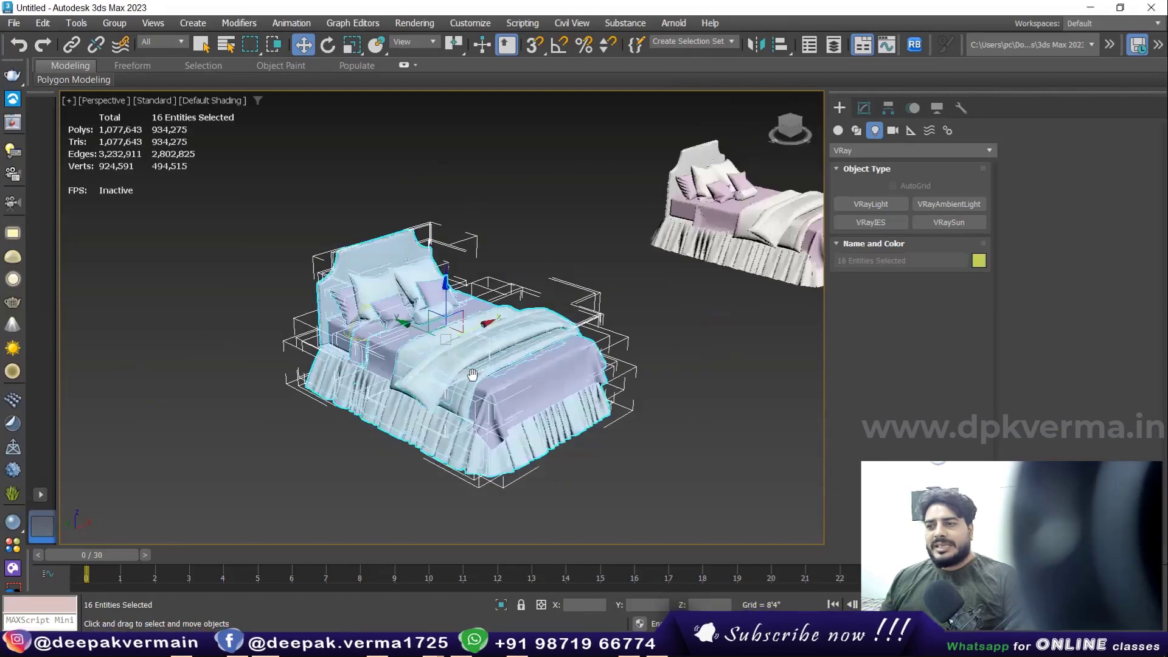
scroll(475, 359, "down", 2)
scroll(493, 327, "down", 2)
scroll(494, 327, "up", 1)
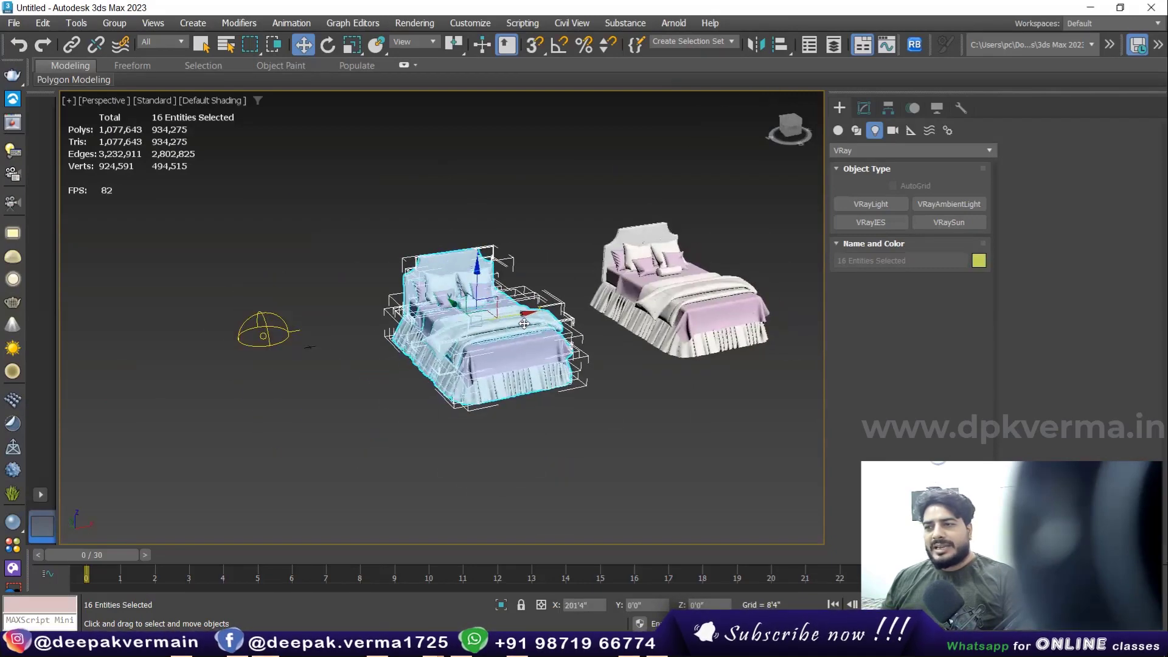
scroll(510, 332, "up", 1)
scroll(535, 337, "up", 2)
scroll(562, 344, "up", 2)
scroll(562, 344, "down", 3)
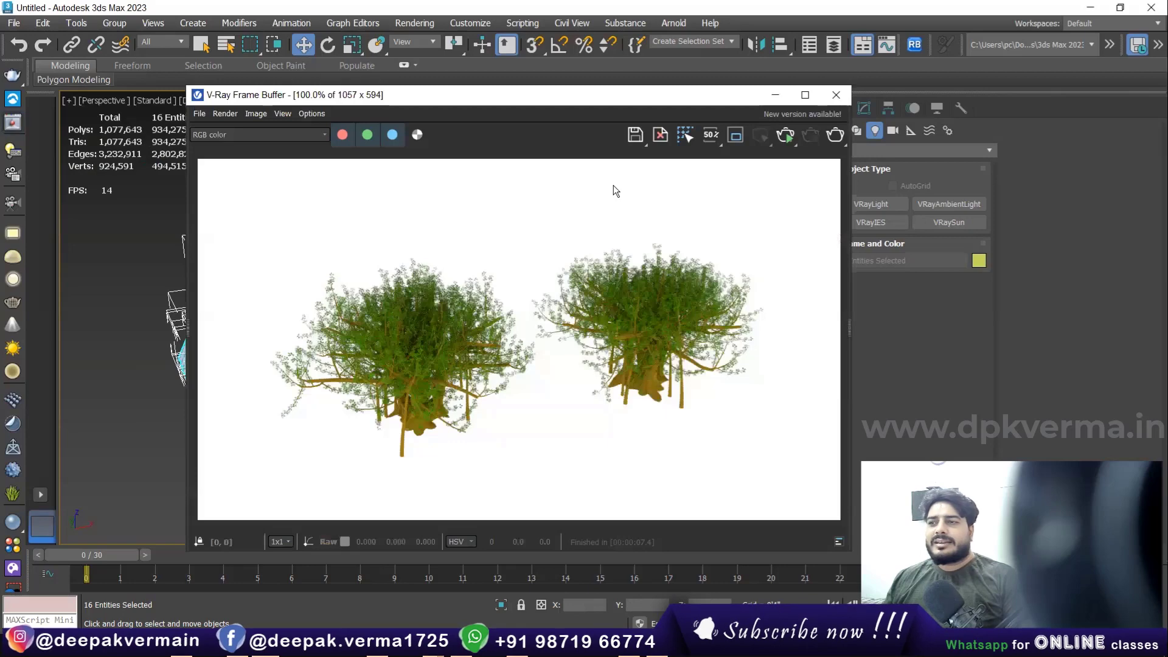
left_click(12, 121)
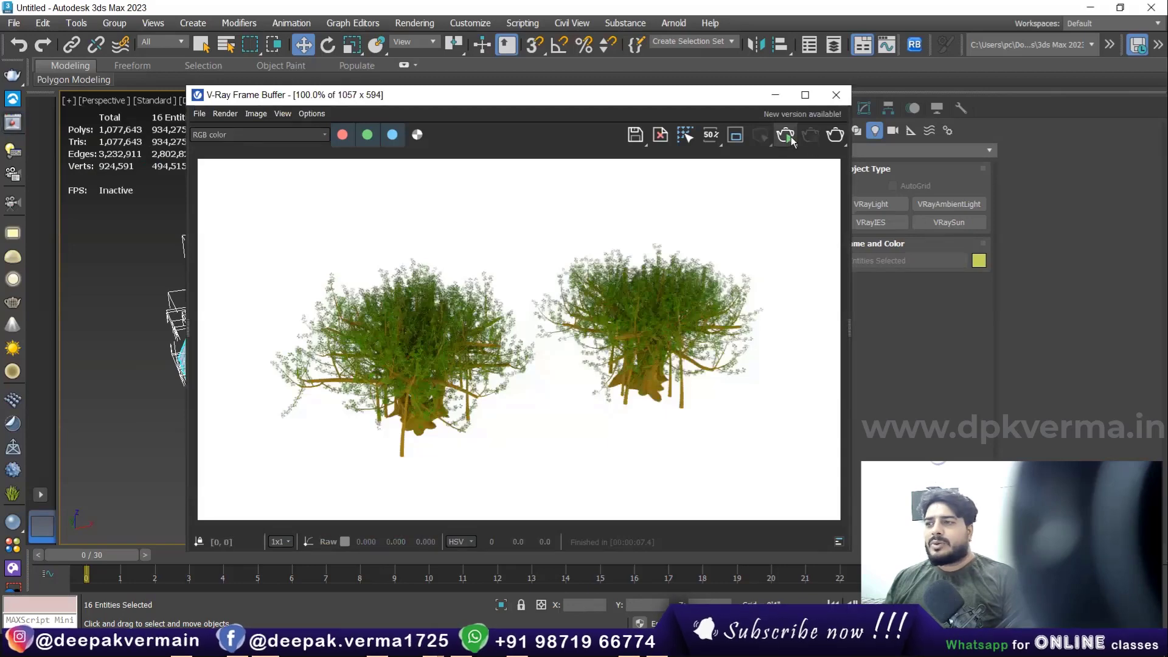
- Render the proxy and original beds in the V-Ray Frame Buffer, then stop the render
left_click(784, 135)
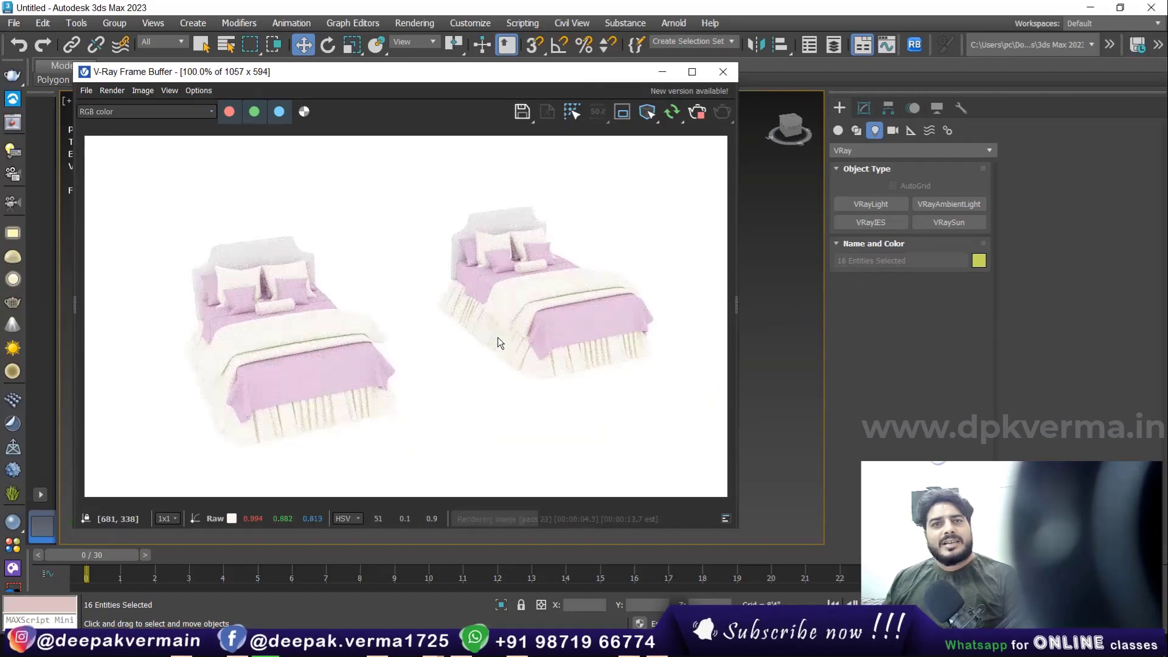
left_click(697, 112)
left_click(722, 73)
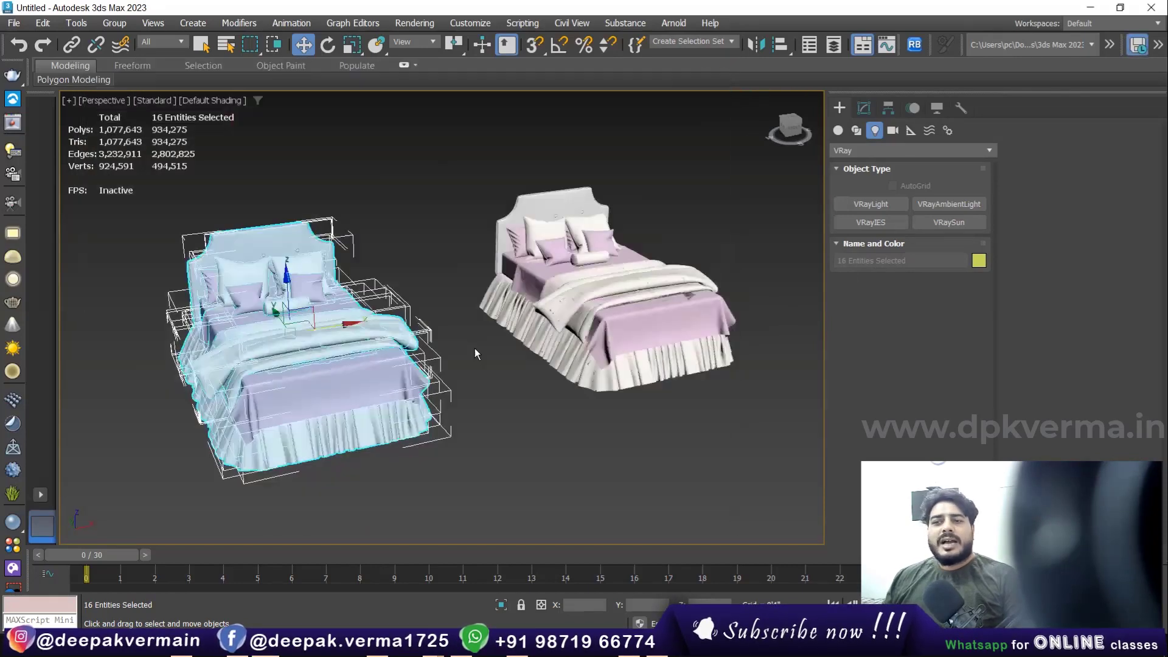
scroll(476, 347, "down", 3)
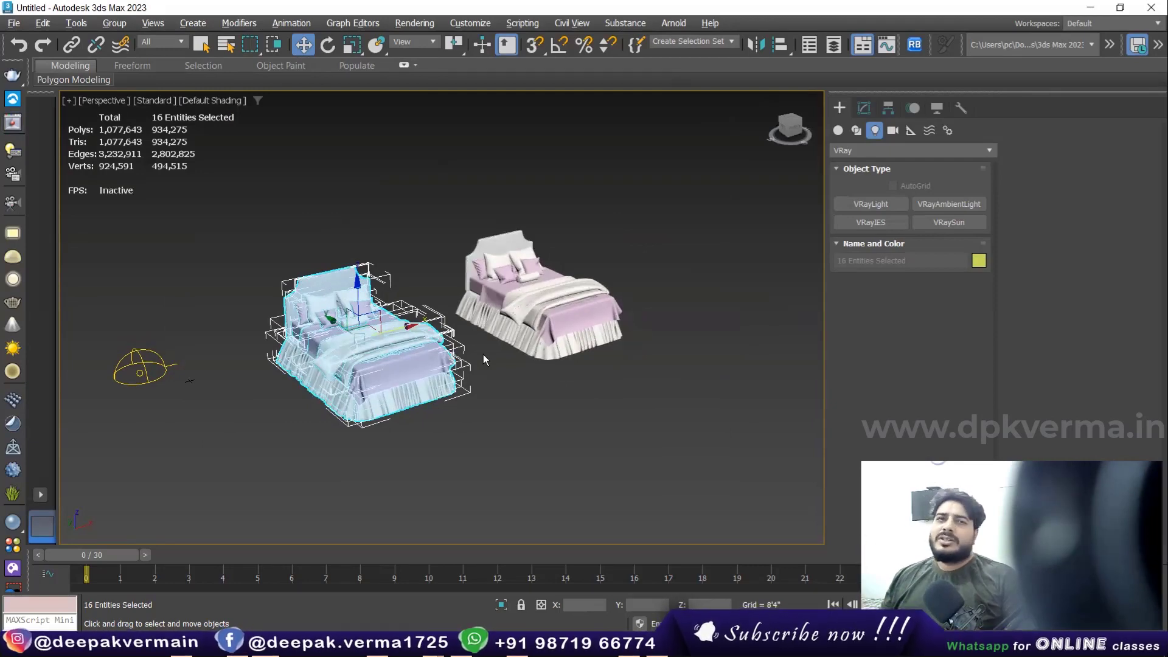
scroll(491, 356, "up", 2)
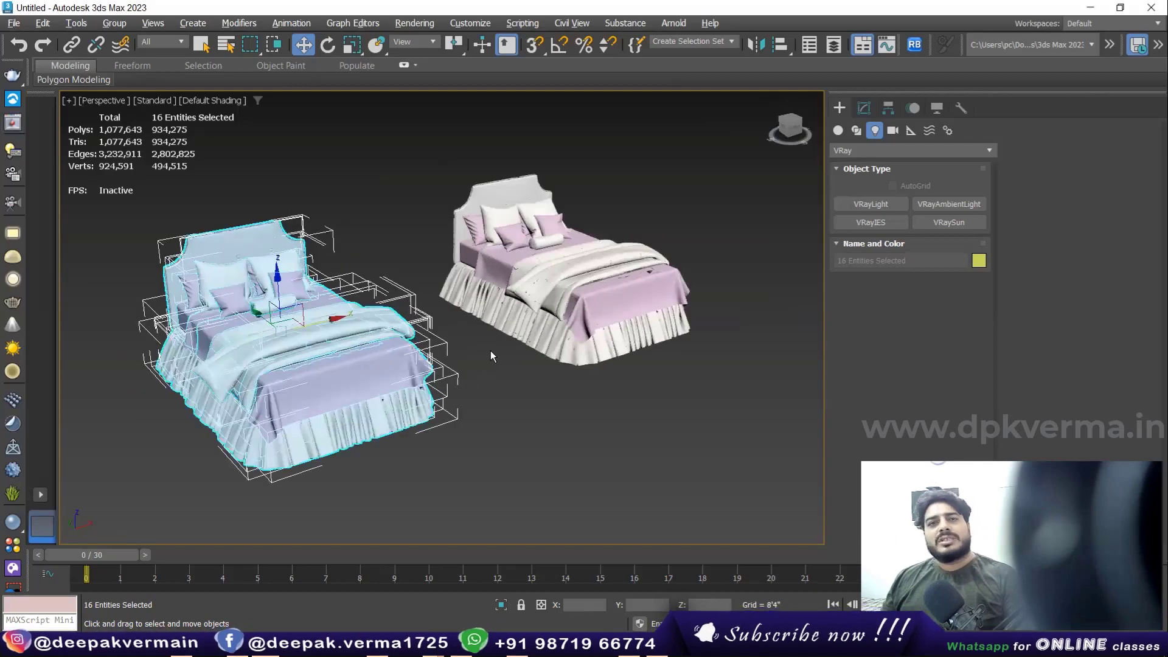